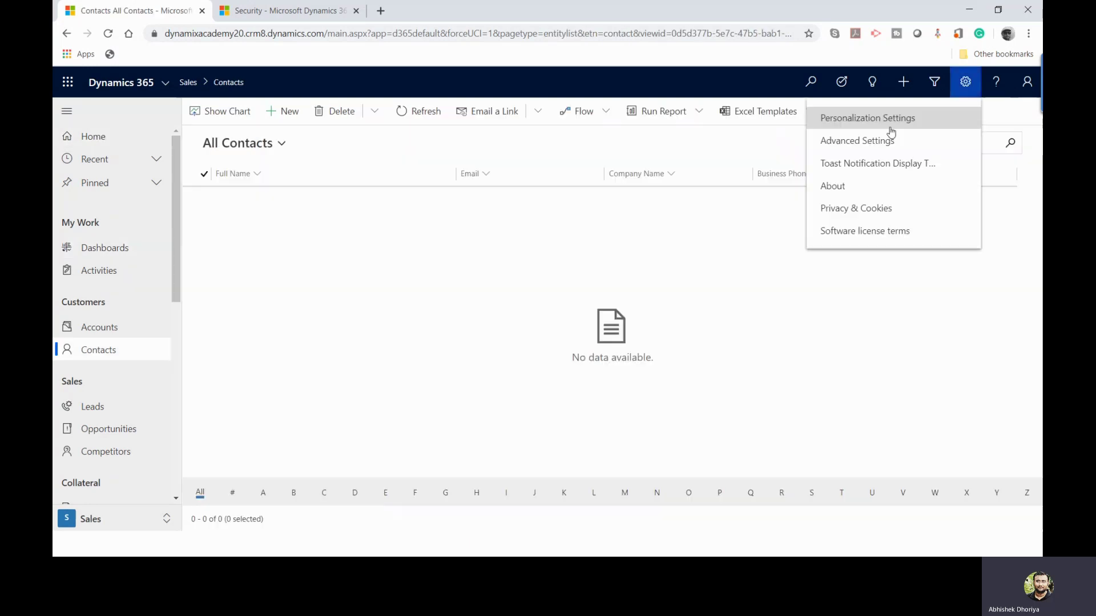
Open the default solution for system customization from the advanced settings' Customizations area.
left_click(885, 139)
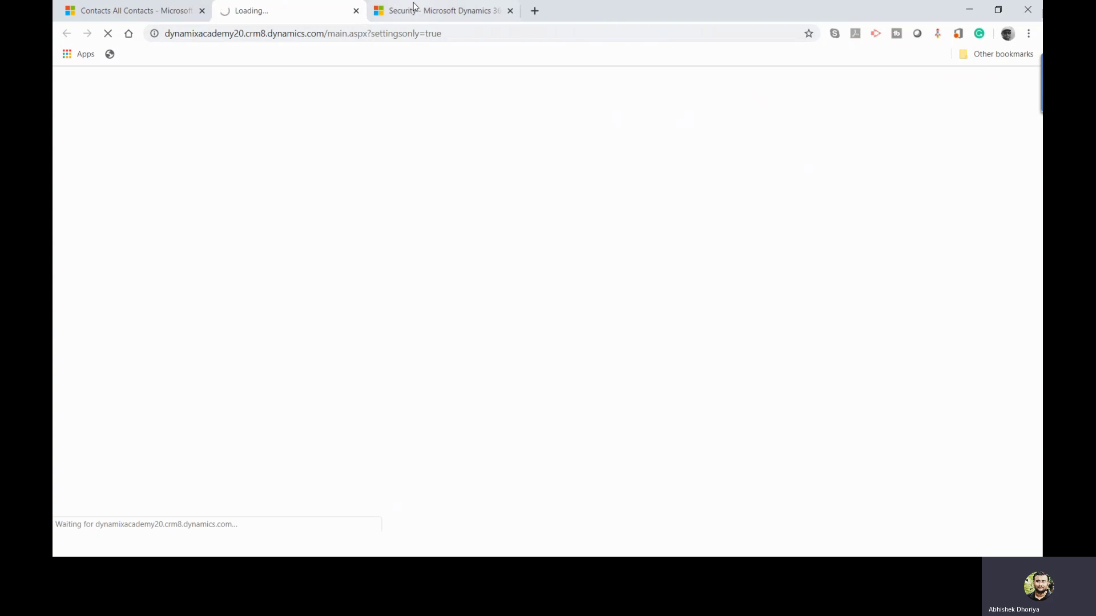
left_click(268, 87)
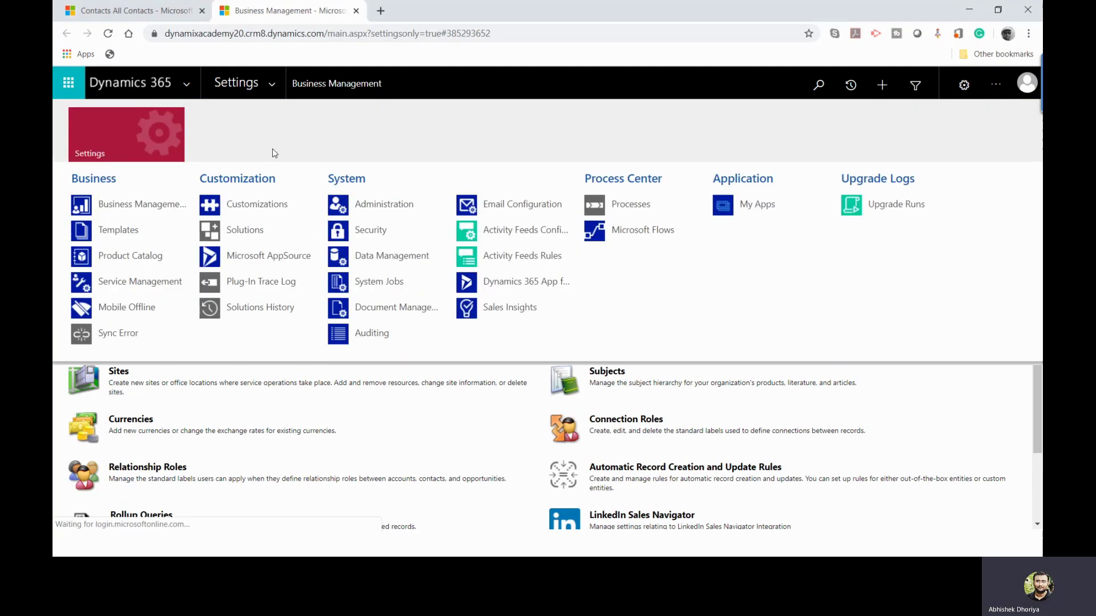
left_click(245, 204)
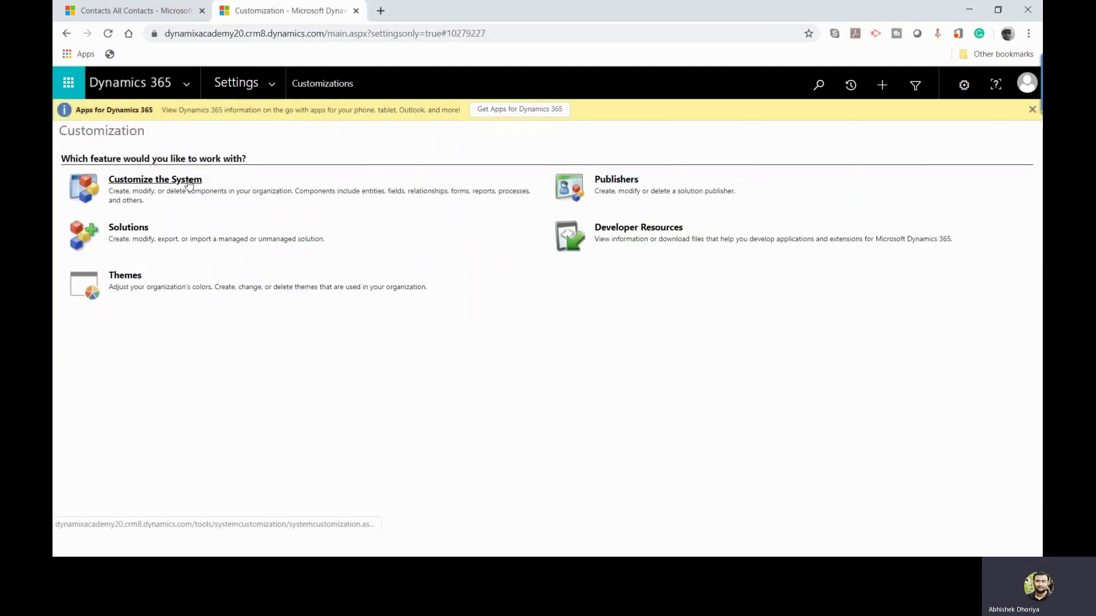
left_click(186, 182)
Open the Main form named Contact from the Contact entity's forms in the default solution.
left_click(237, 260)
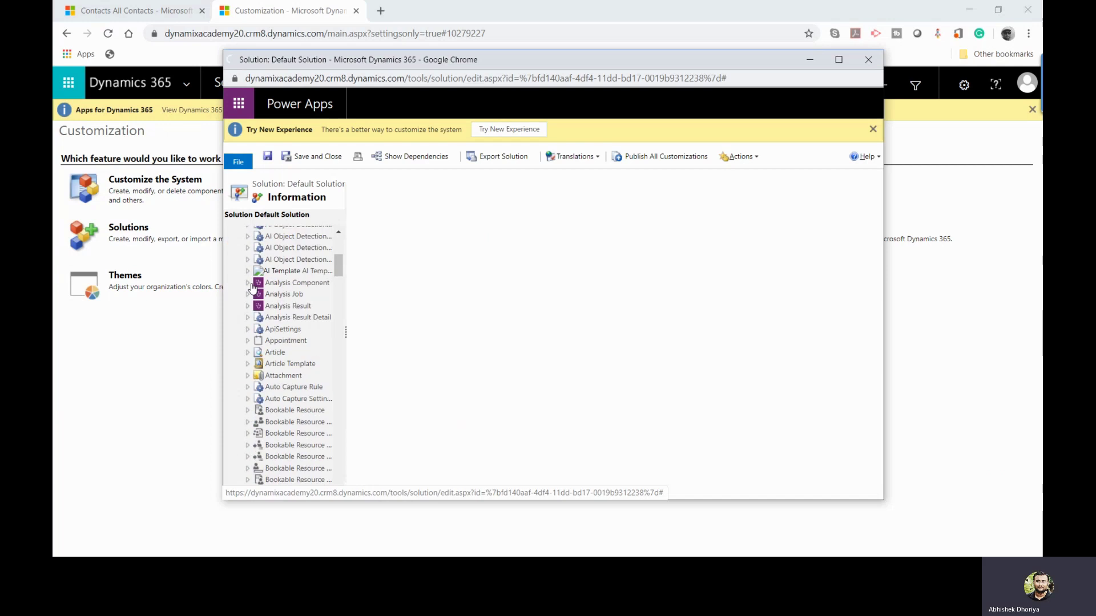
scroll(251, 289, "down", 10)
scroll(251, 290, "down", 2)
left_click(248, 352)
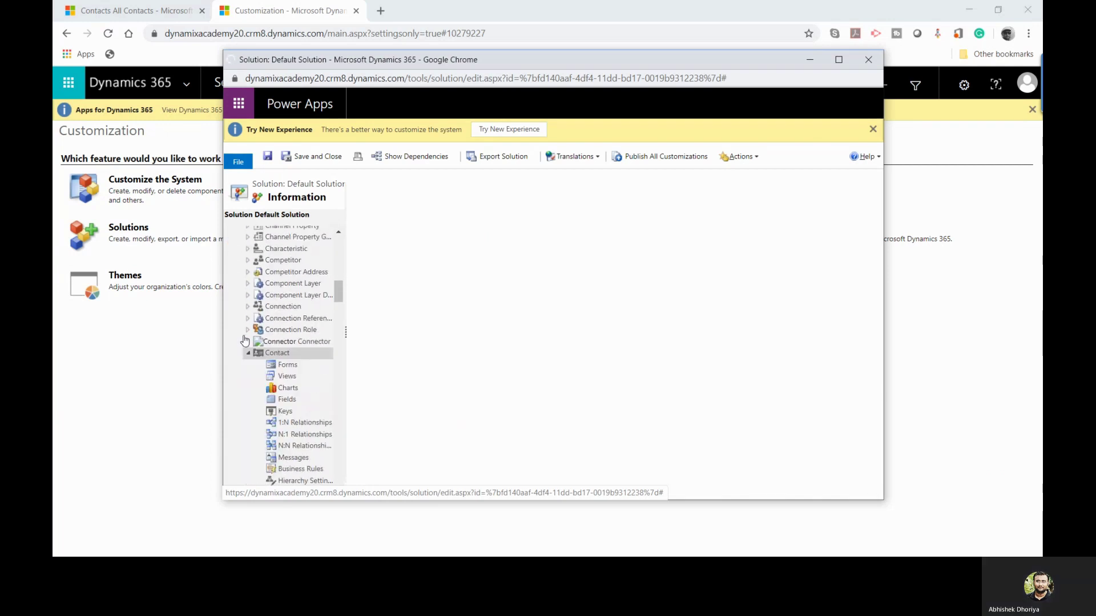
scroll(254, 345, "down", 2)
scroll(269, 310, "up", 1)
scroll(270, 310, "up", 1)
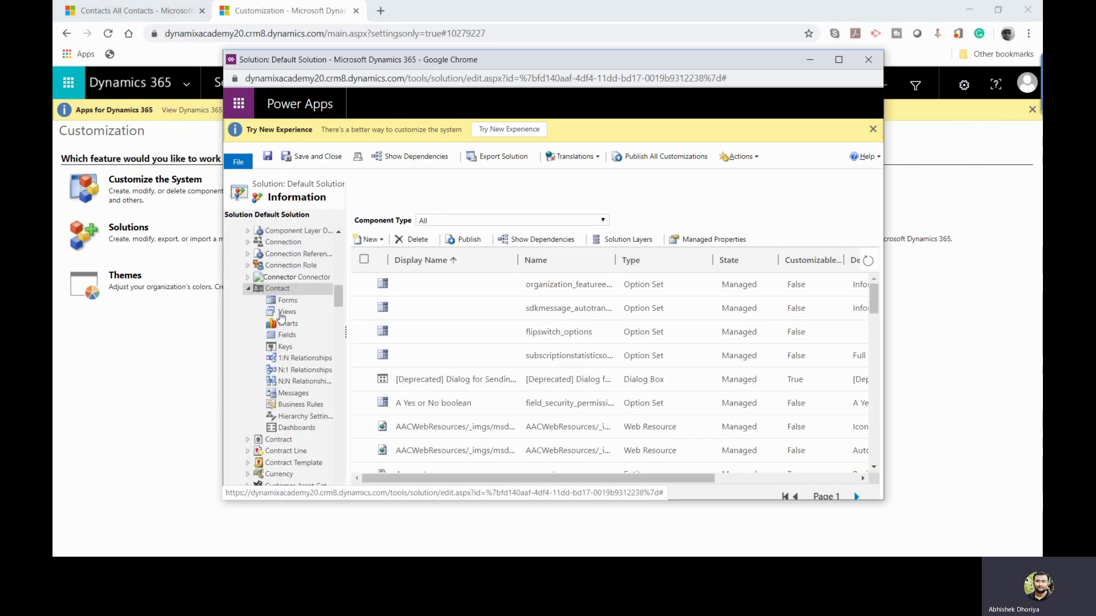
left_click(285, 301)
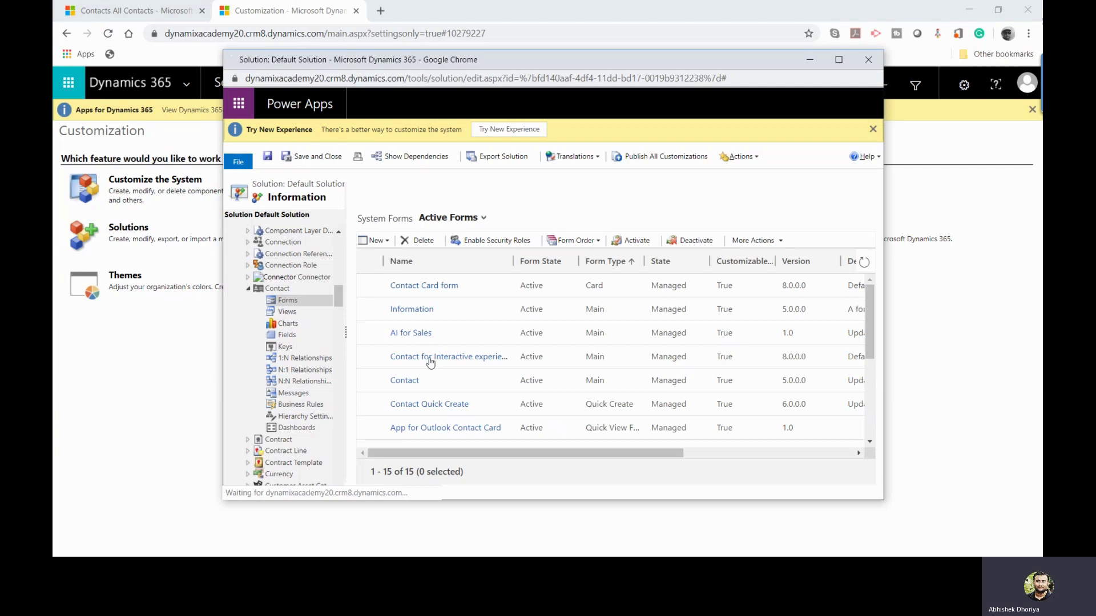
left_click(409, 379)
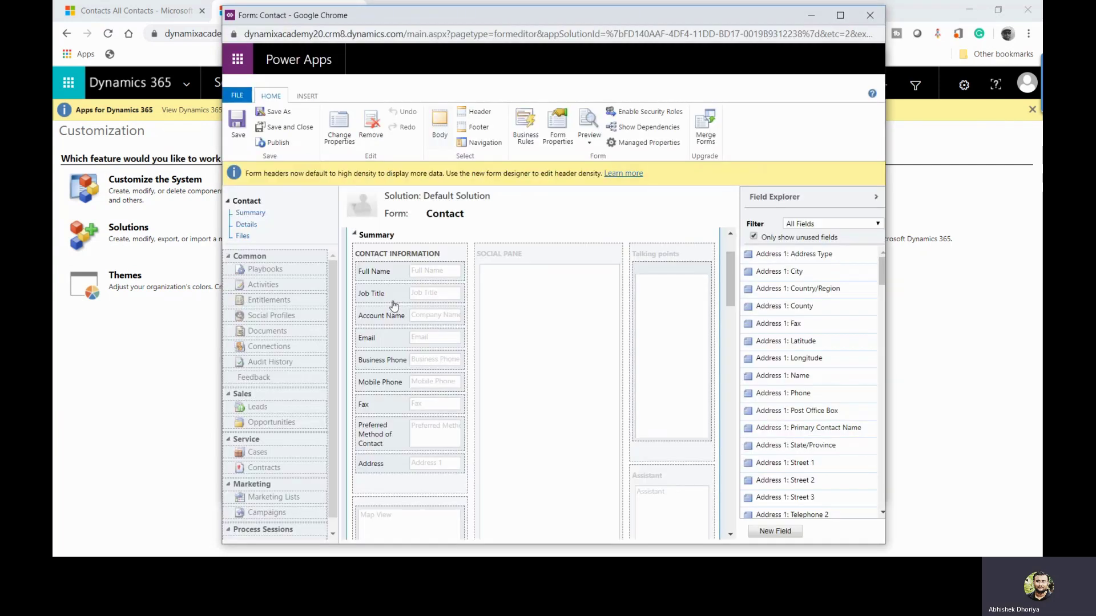
Create a Contact field named FLSDemo with data type Currency and field security enabled, then save and close it.
left_click(775, 531)
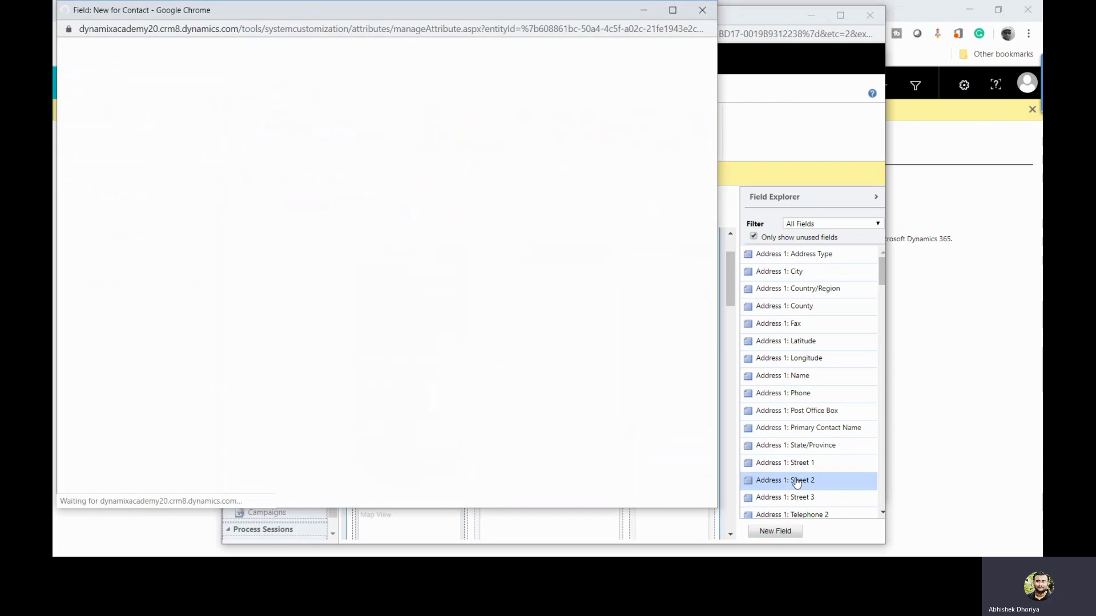
type("FLSDemo")
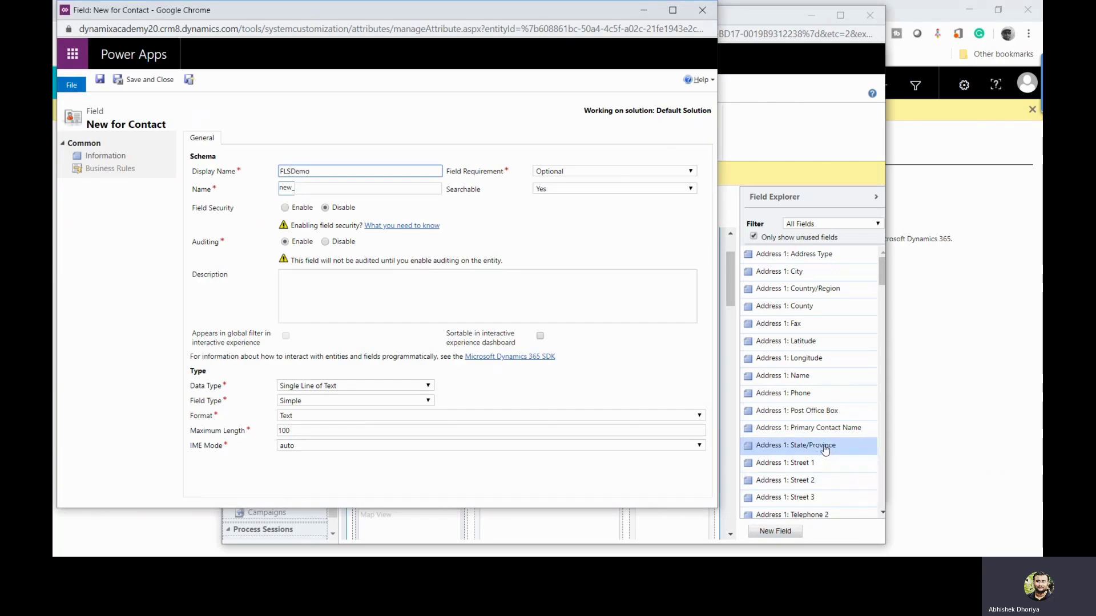
key("Tab")
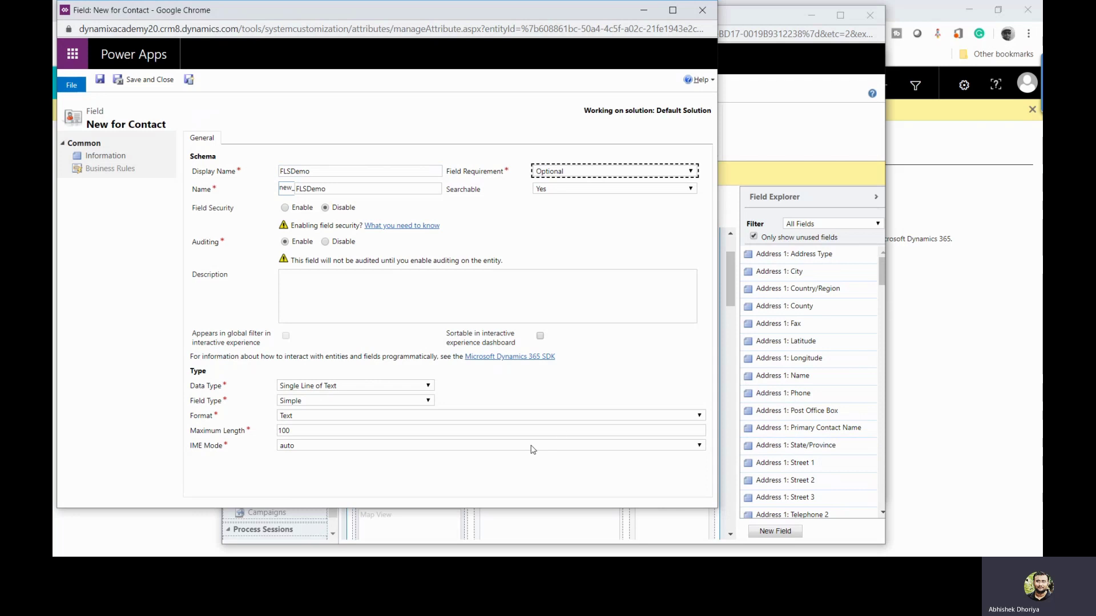
left_click(376, 389)
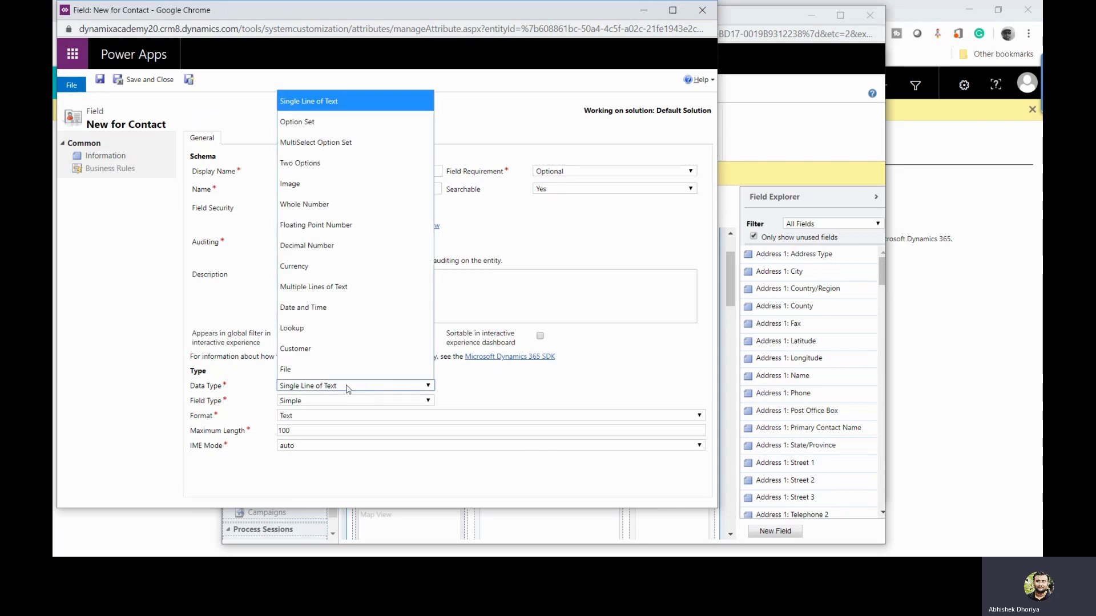
left_click(311, 270)
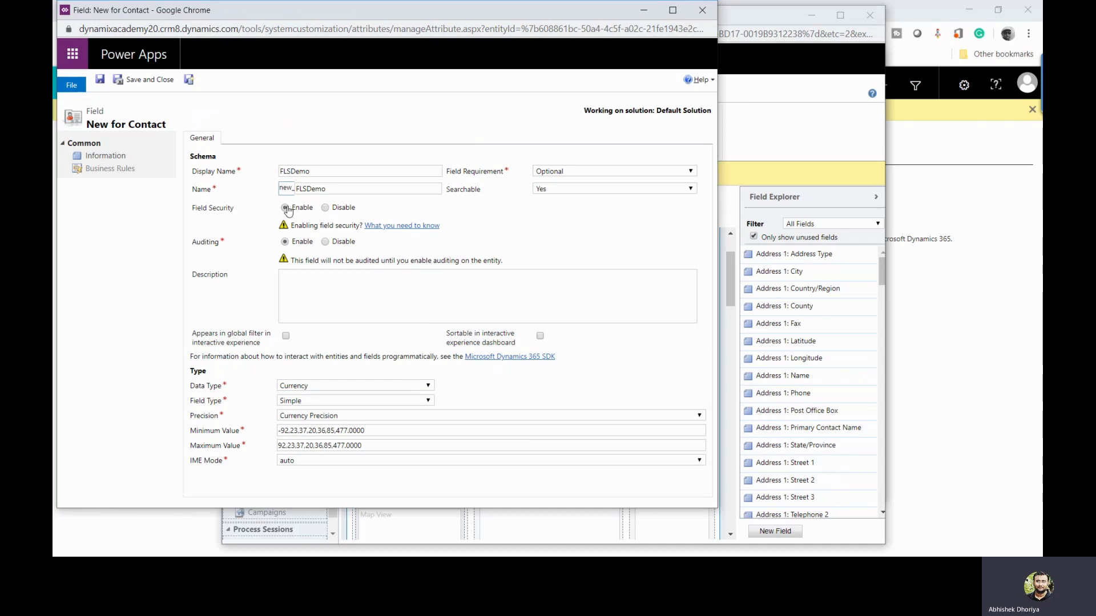
left_click(130, 84)
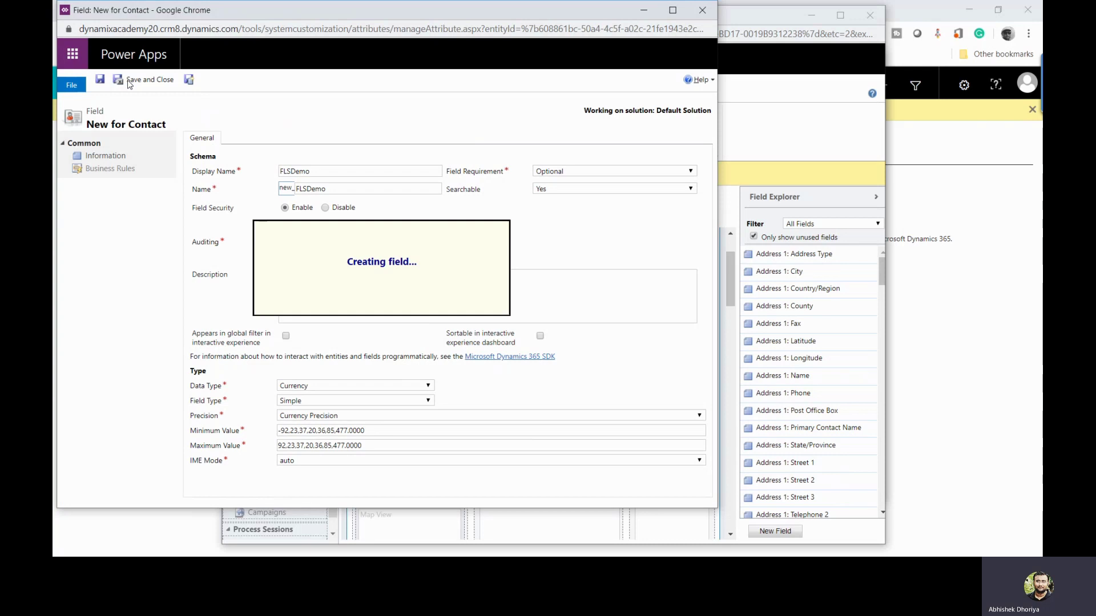
Add the FLSDemo field to the form's Contact Information section, between Job Title and Account Name.
scroll(767, 425, "down", 15)
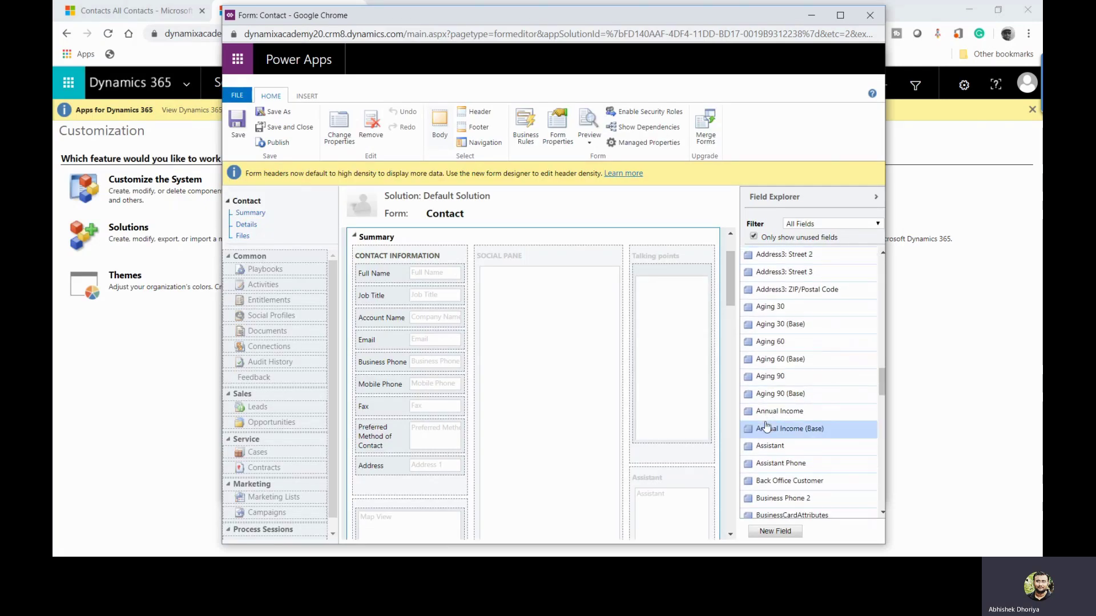
scroll(766, 423, "up", 5)
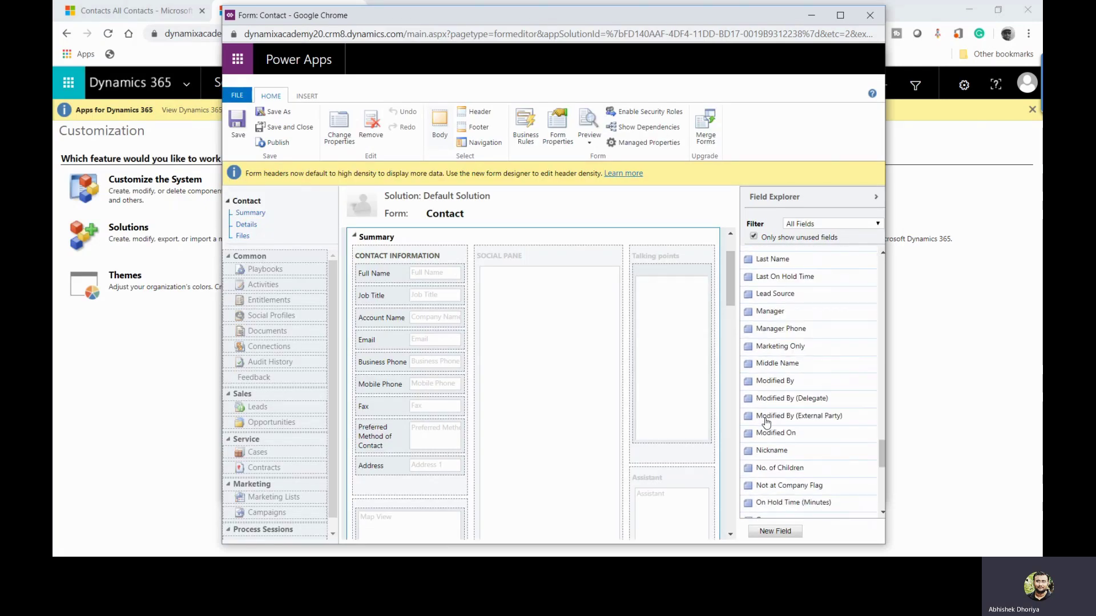
scroll(767, 422, "down", 8)
scroll(767, 423, "up", 10)
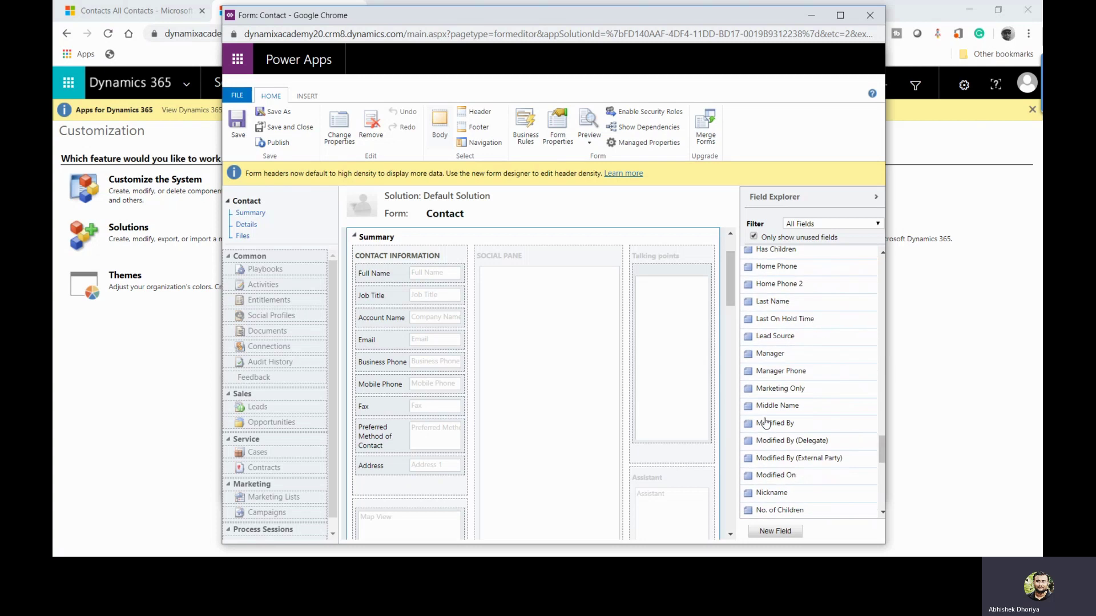
scroll(765, 423, "up", 3)
left_click_drag(773, 304, 425, 331)
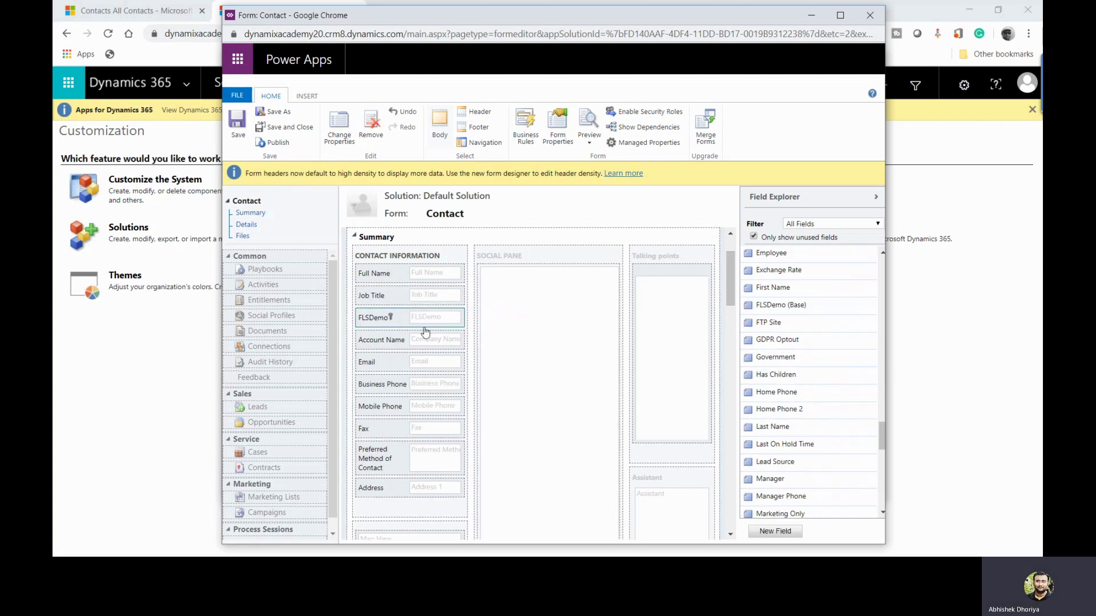
Enable field security on the existing Job Title field, save the field definition and accept its form properties.
double_click(370, 299)
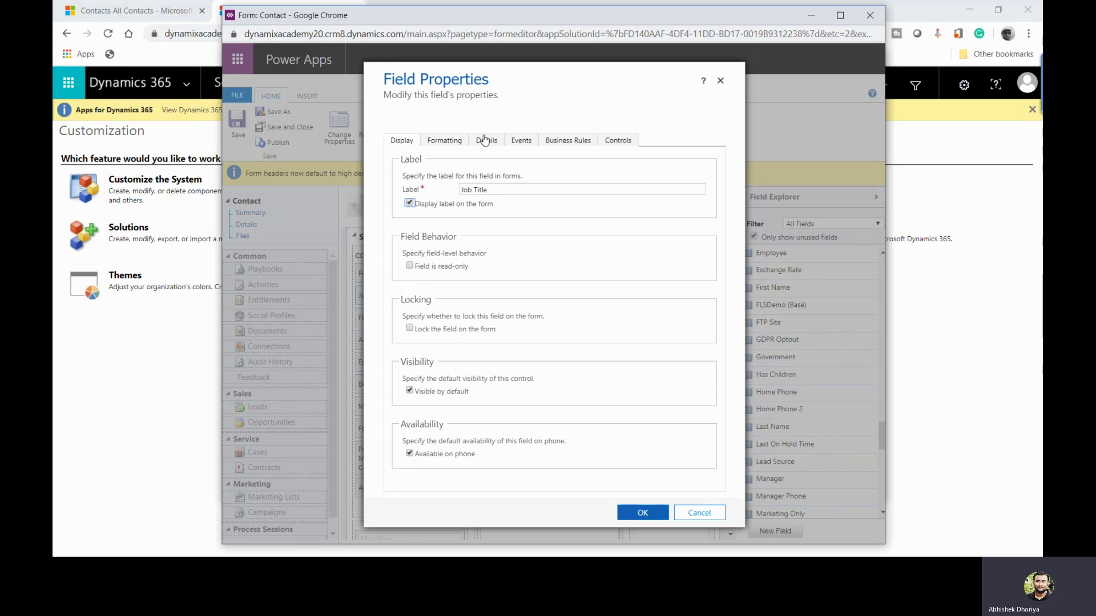
left_click(485, 141)
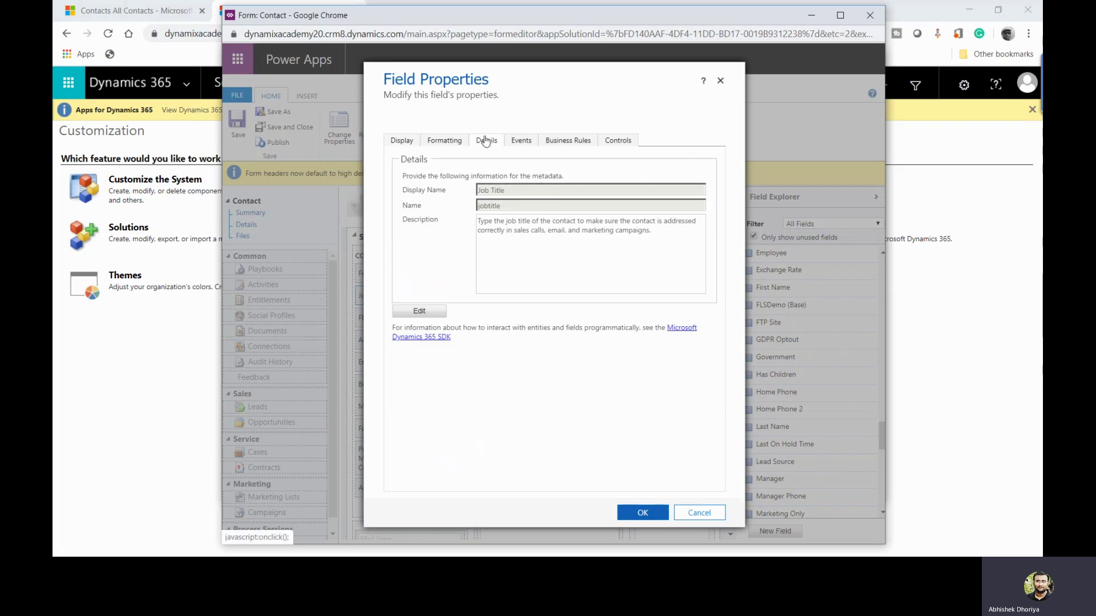
left_click(417, 312)
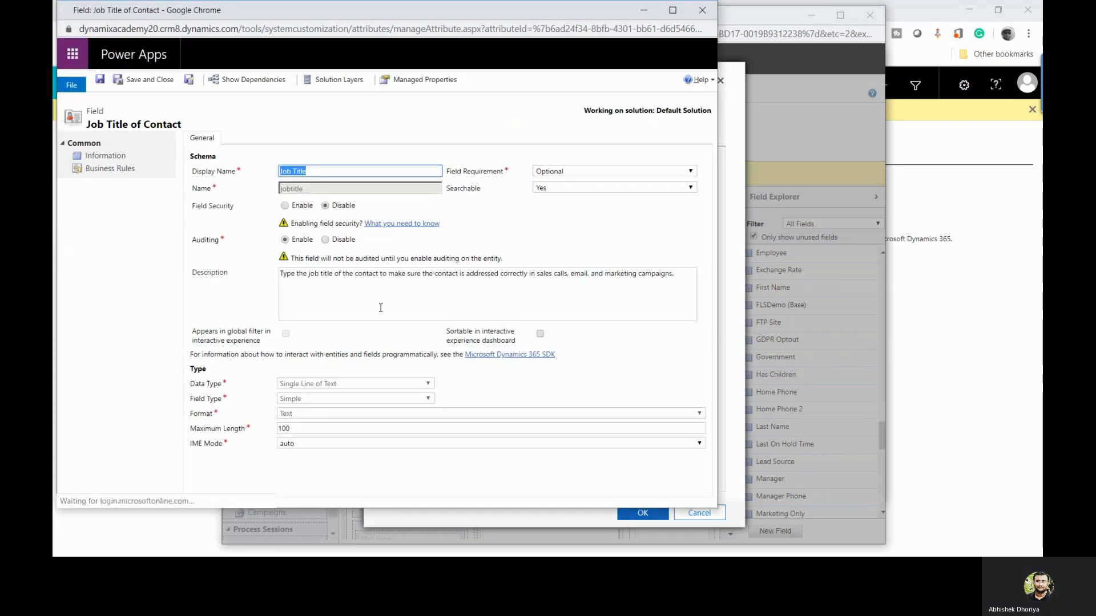
left_click(285, 206)
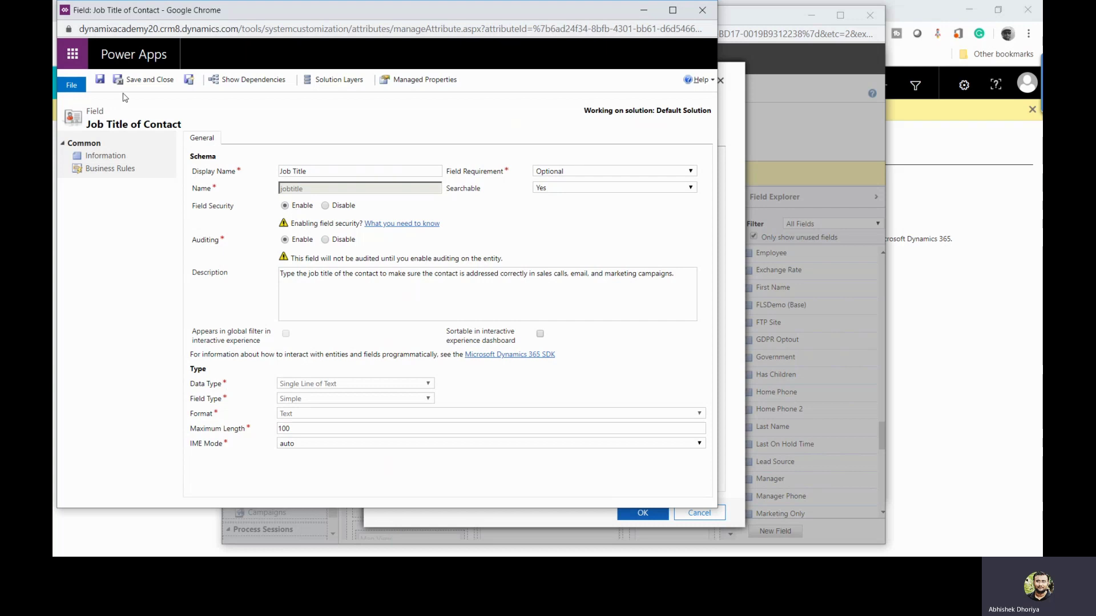
left_click(142, 87)
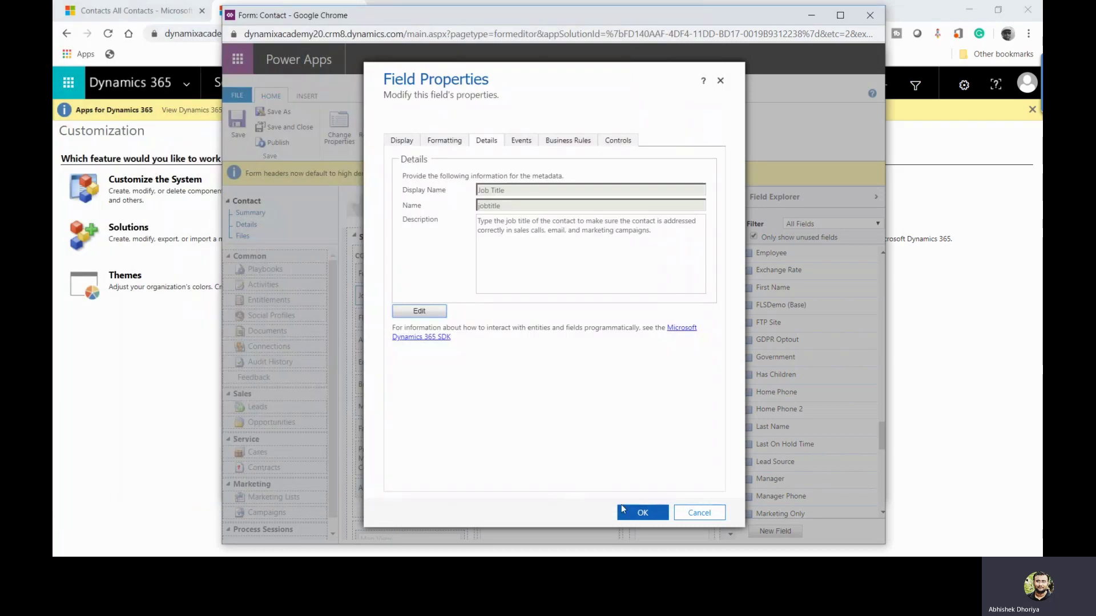
left_click(632, 512)
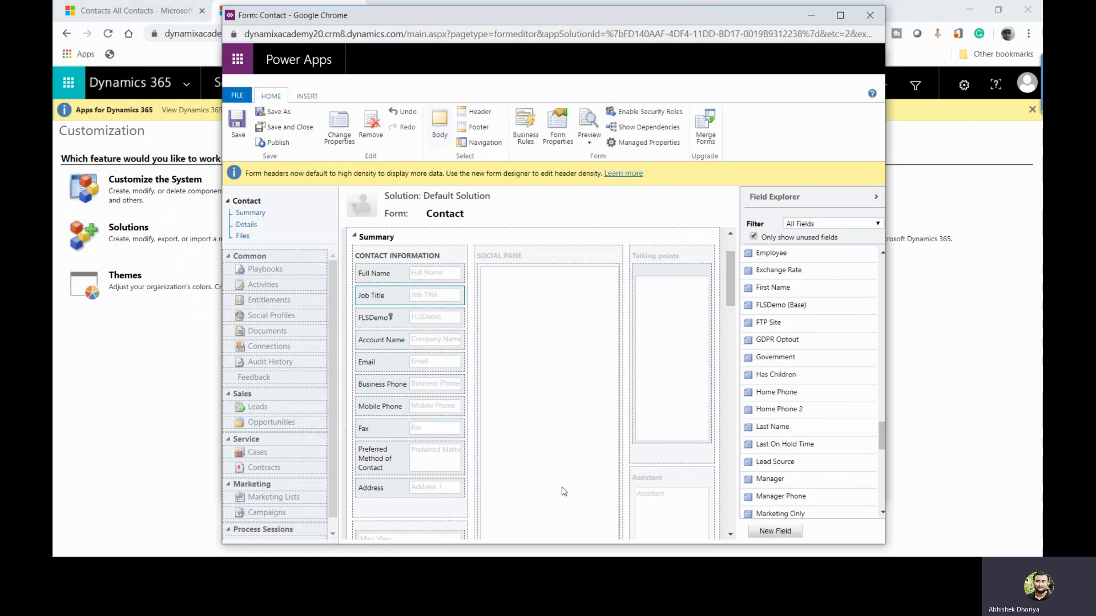
Reload the Contact form editor and publish the form customizations.
key("F5")
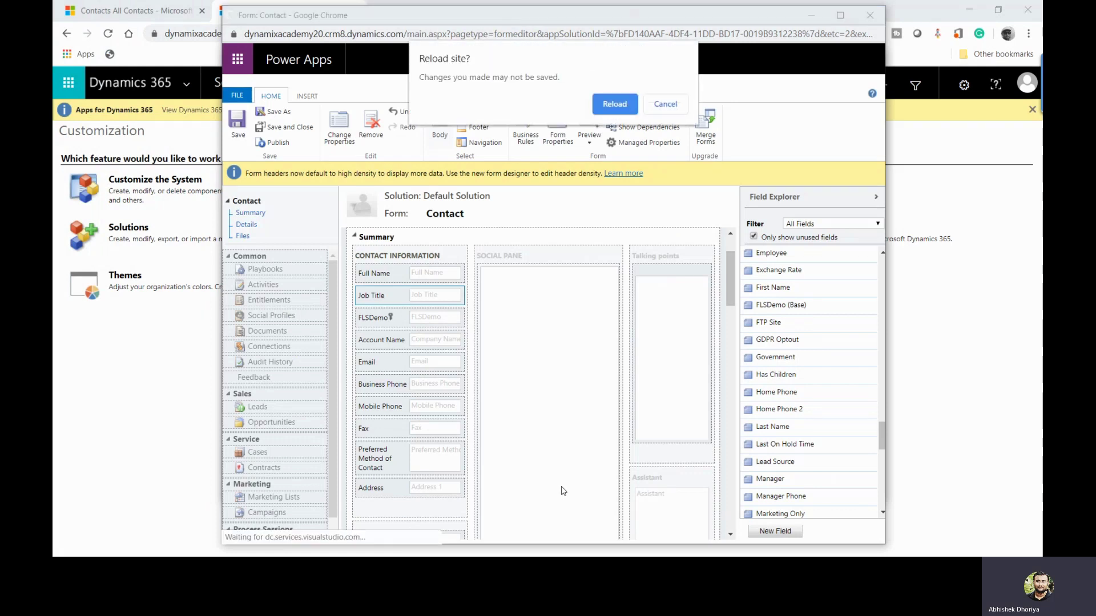
left_click(615, 104)
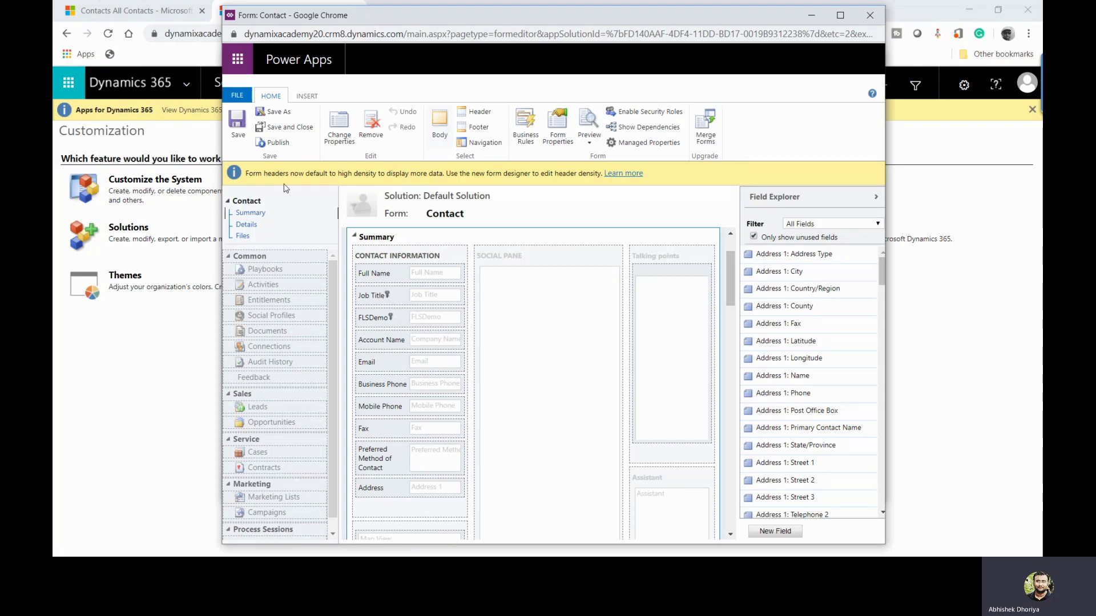
left_click(275, 143)
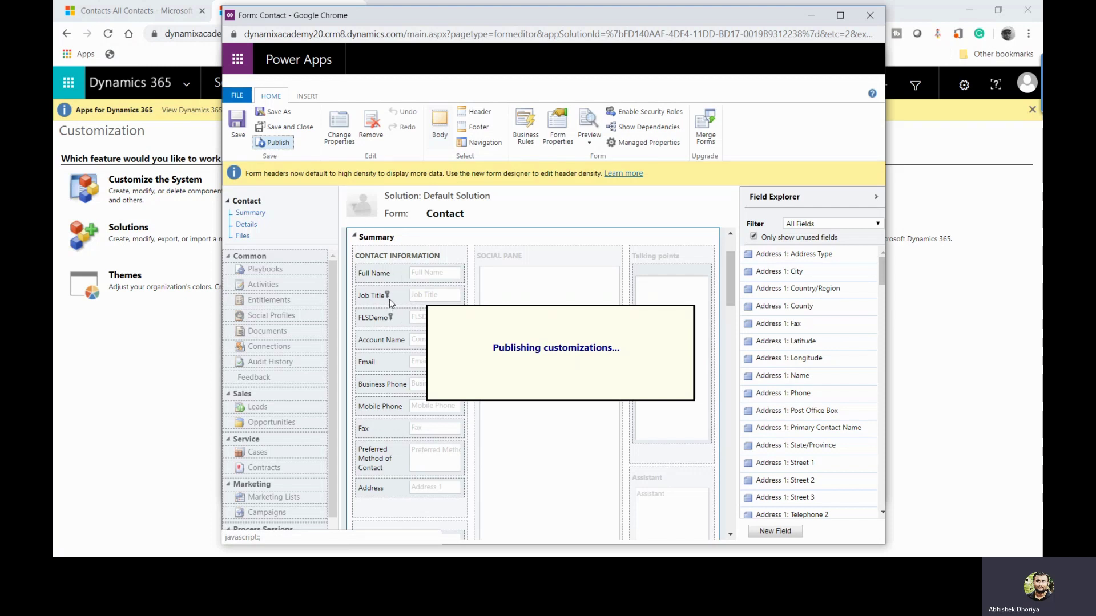
Return to the main settings window and open Field Security Profiles in the Security area.
left_click(127, 61)
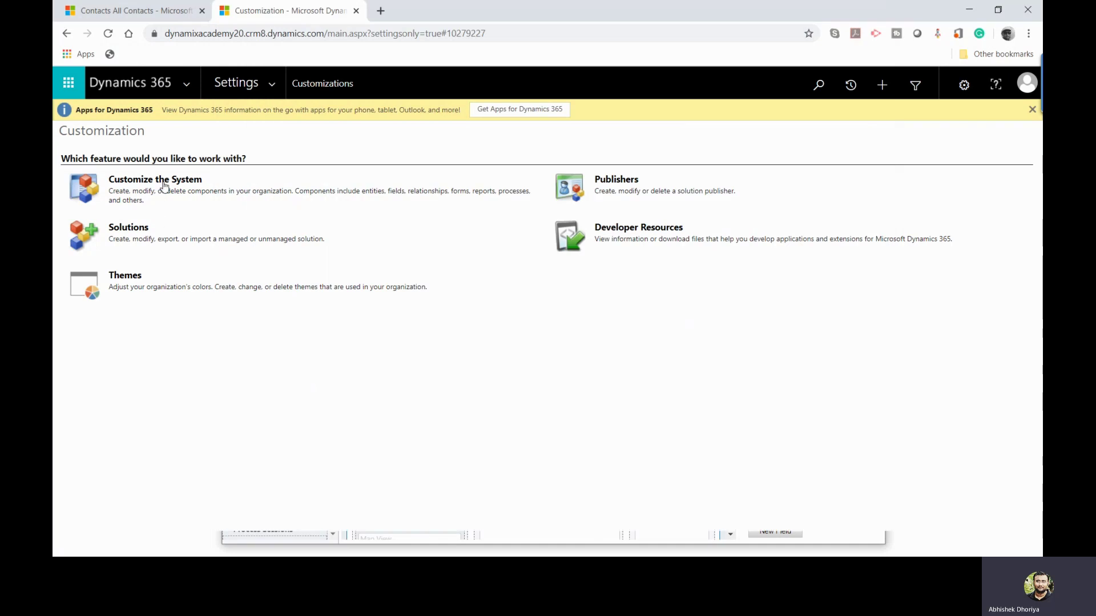
left_click(254, 83)
left_click(352, 234)
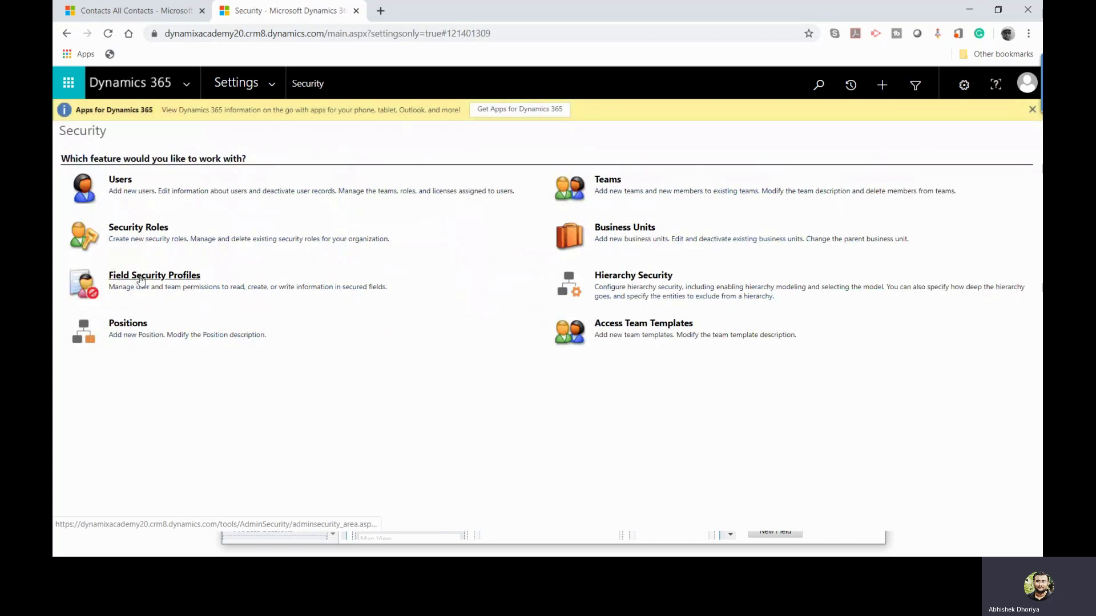
left_click(160, 280)
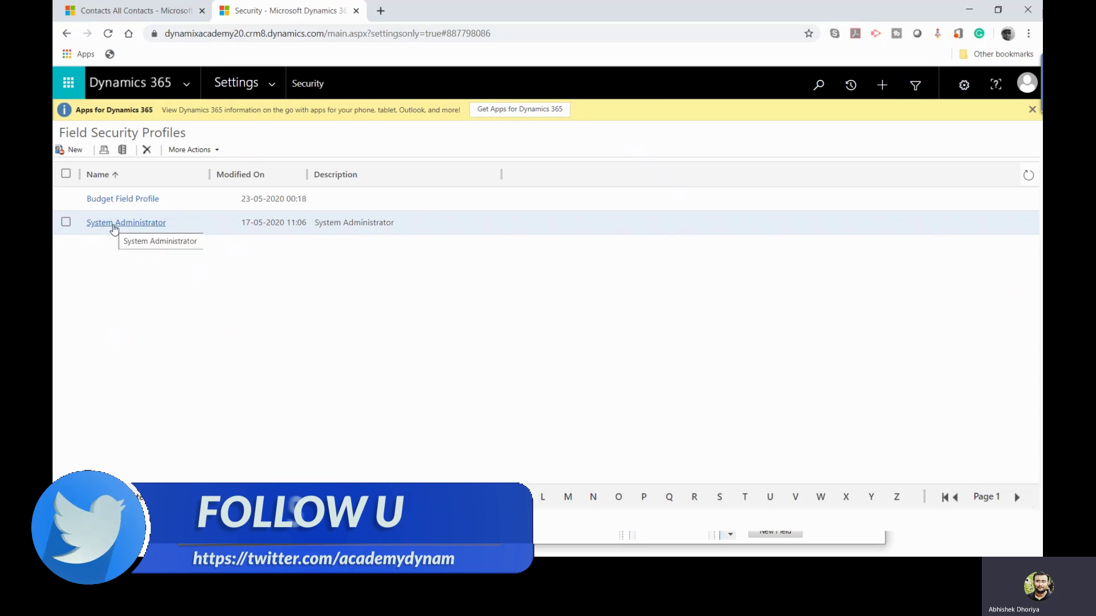
Review the users and field permissions of the System Administrator field security profile, then close it.
left_click(113, 226)
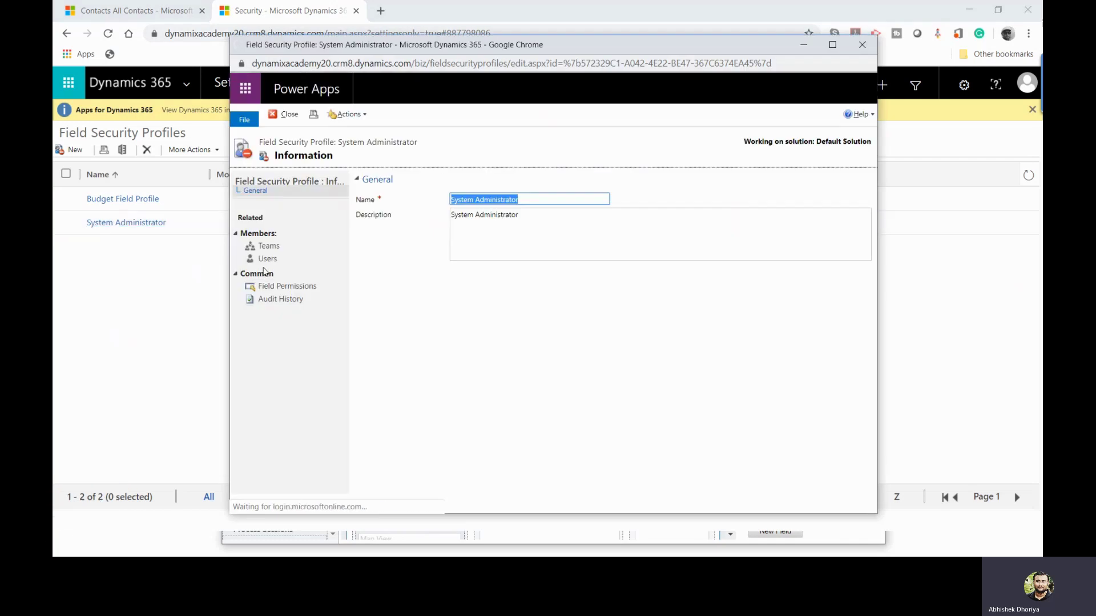
left_click(266, 260)
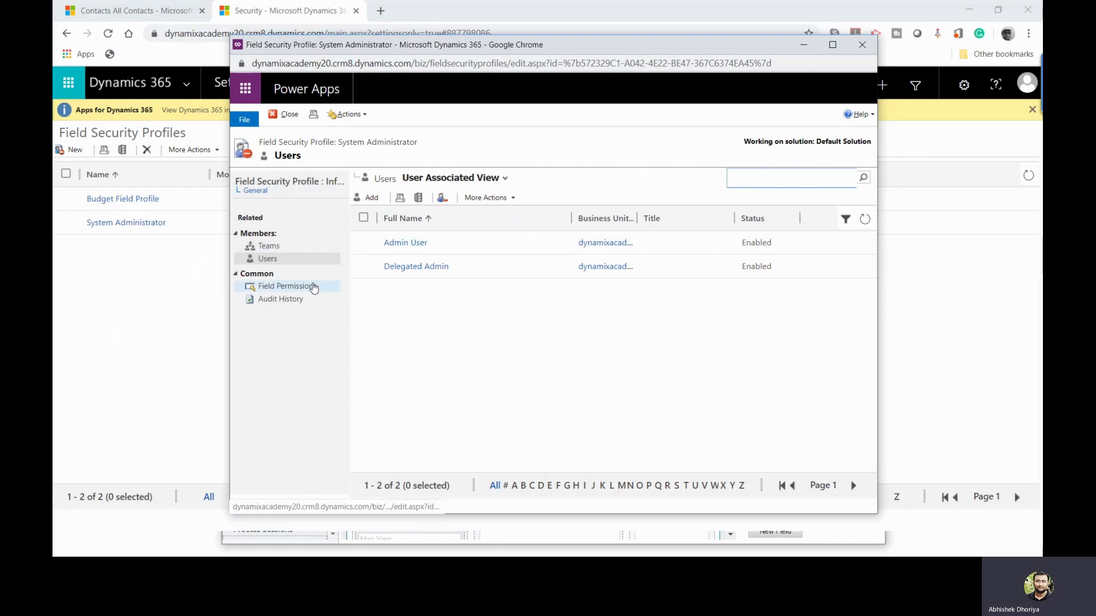
left_click(313, 287)
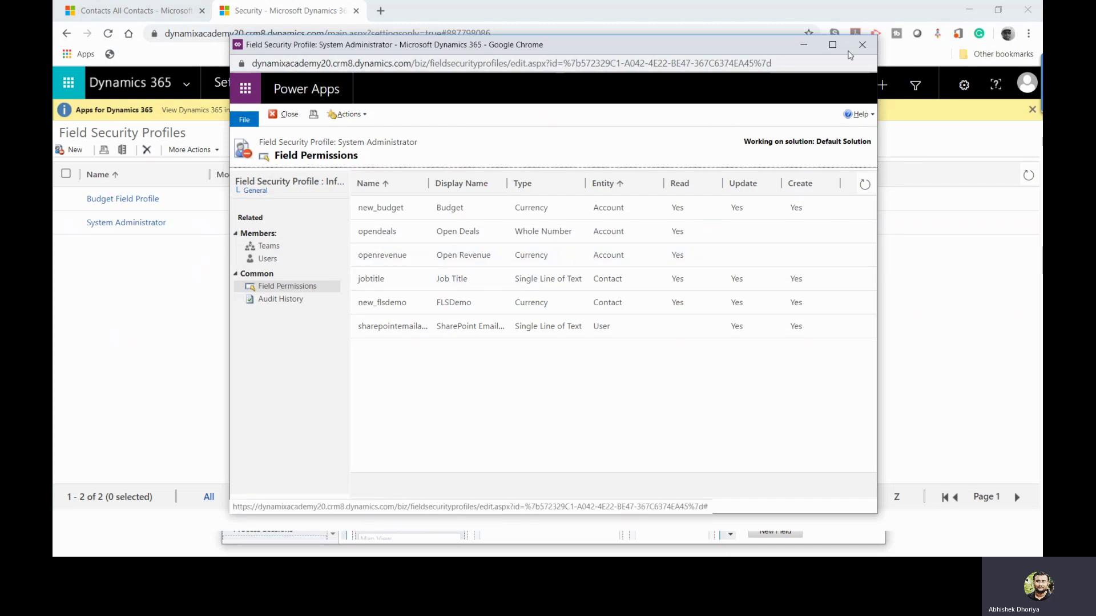
left_click(856, 51)
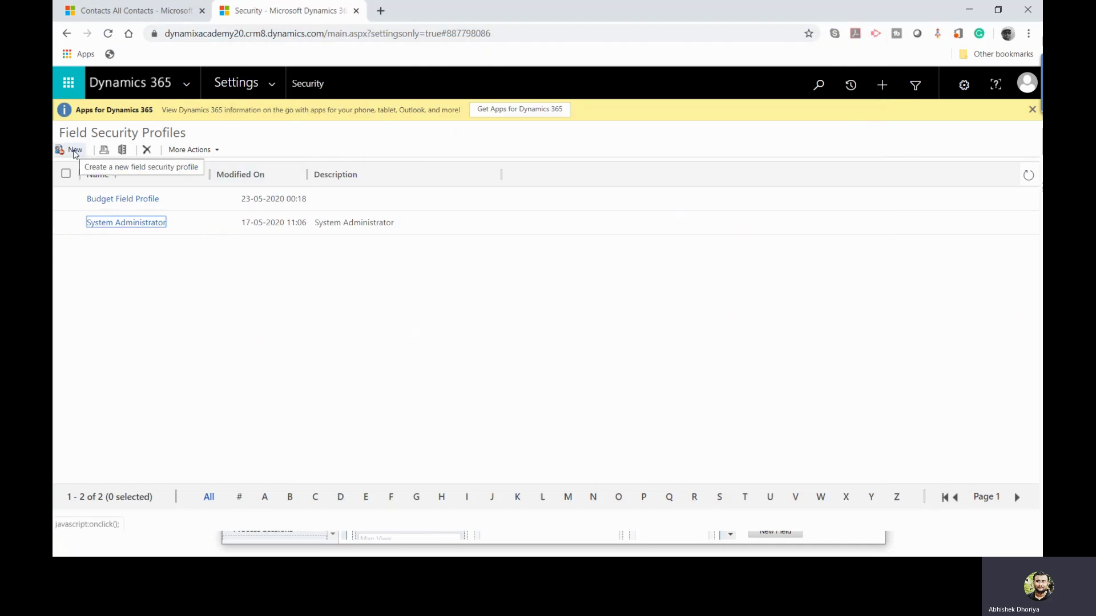
Create a new field security profile named Contact Security and save it.
left_click(73, 151)
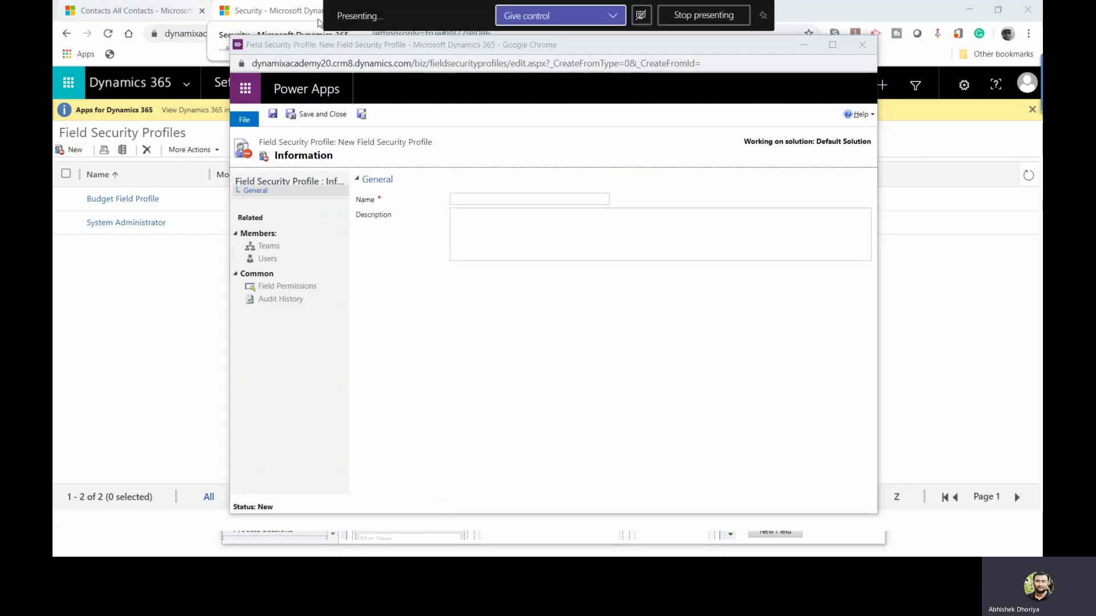
left_click(478, 201)
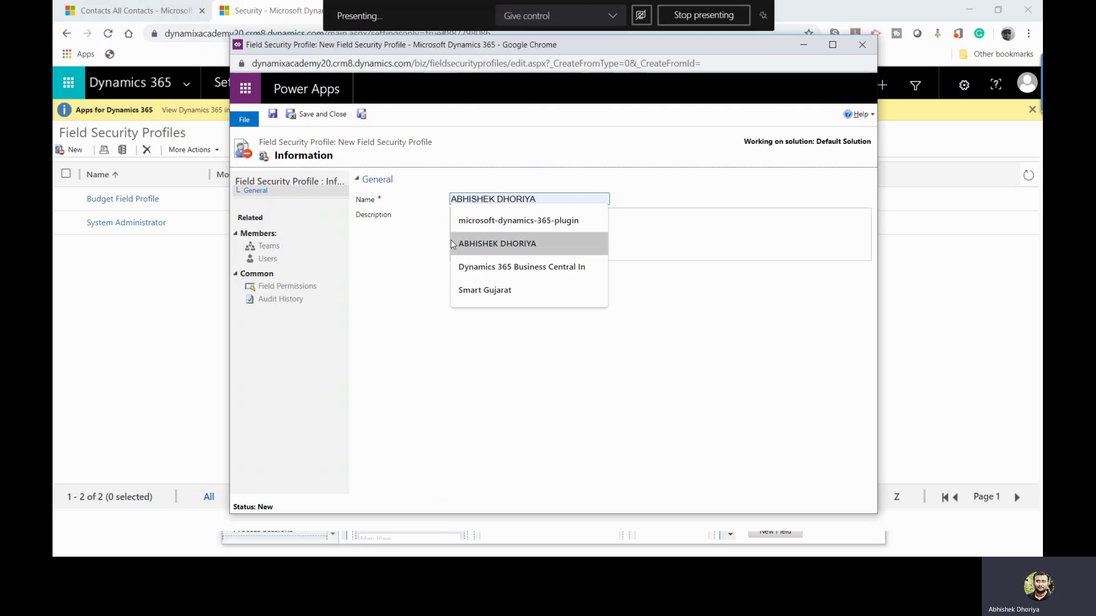
left_click(399, 244)
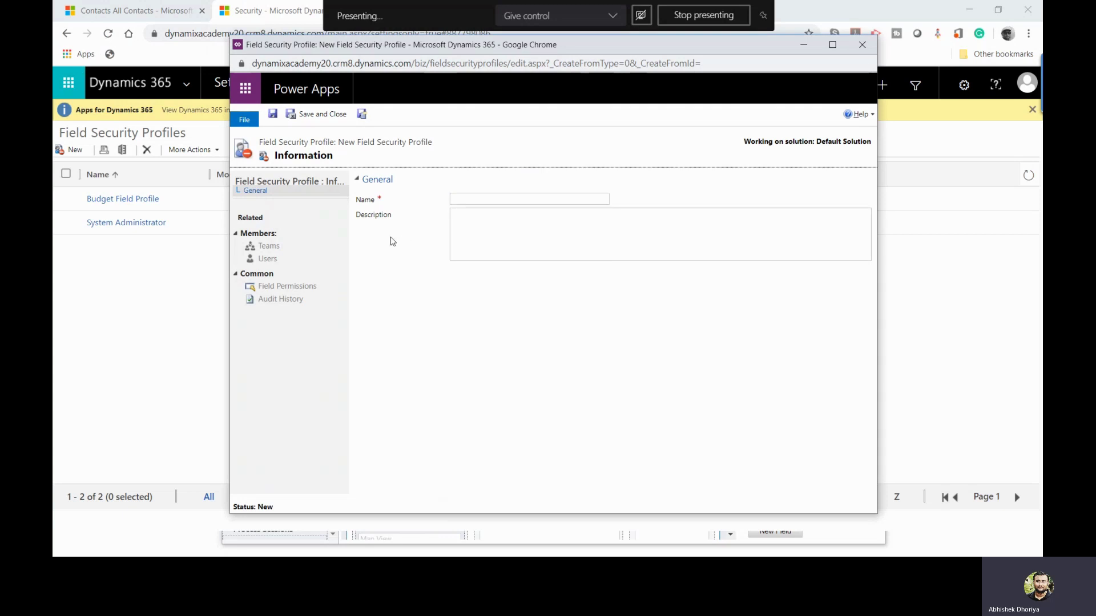
left_click(473, 201)
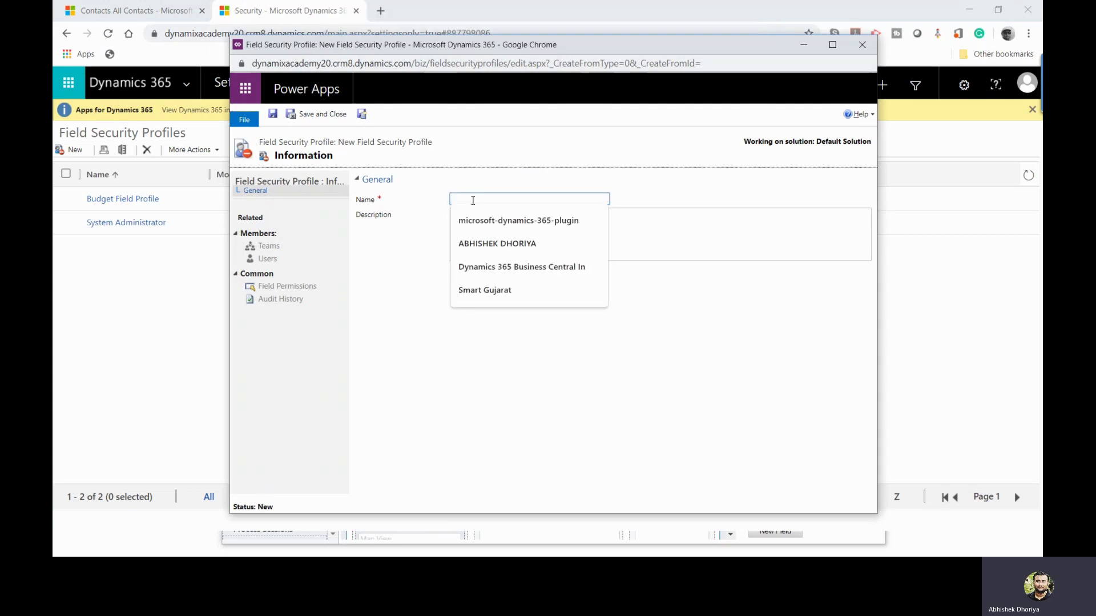
type("Contact Security")
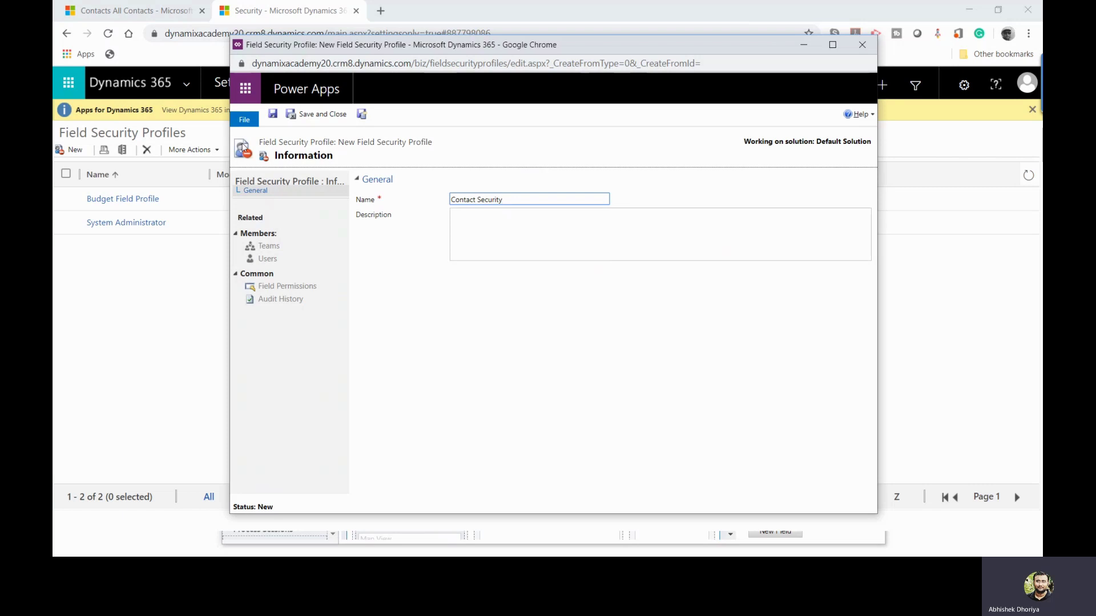
left_click(273, 114)
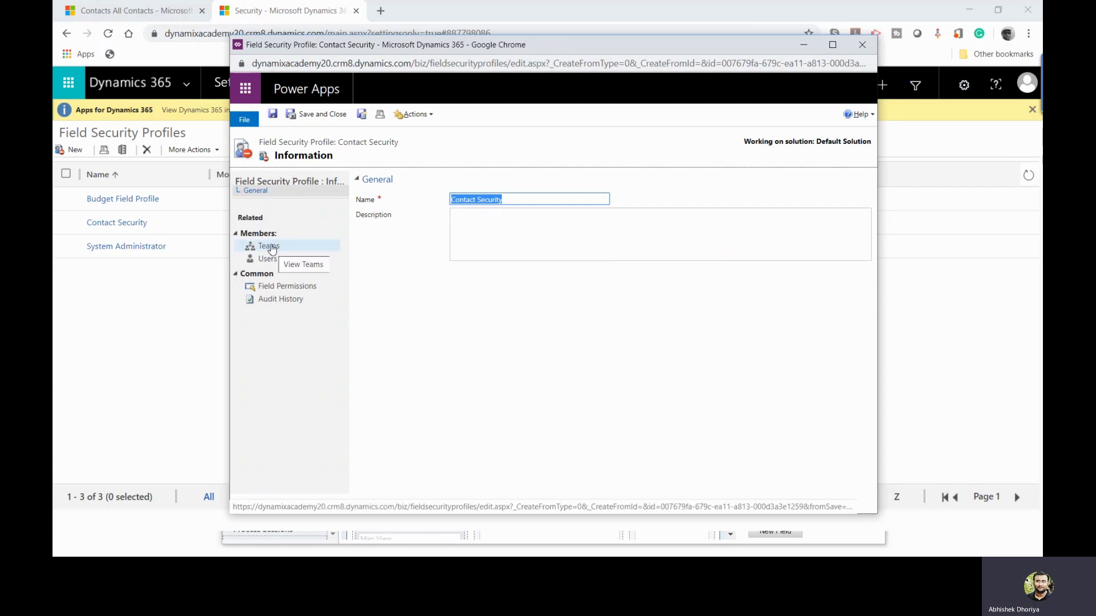
Add User One as a member user of the Contact Security profile.
left_click(272, 247)
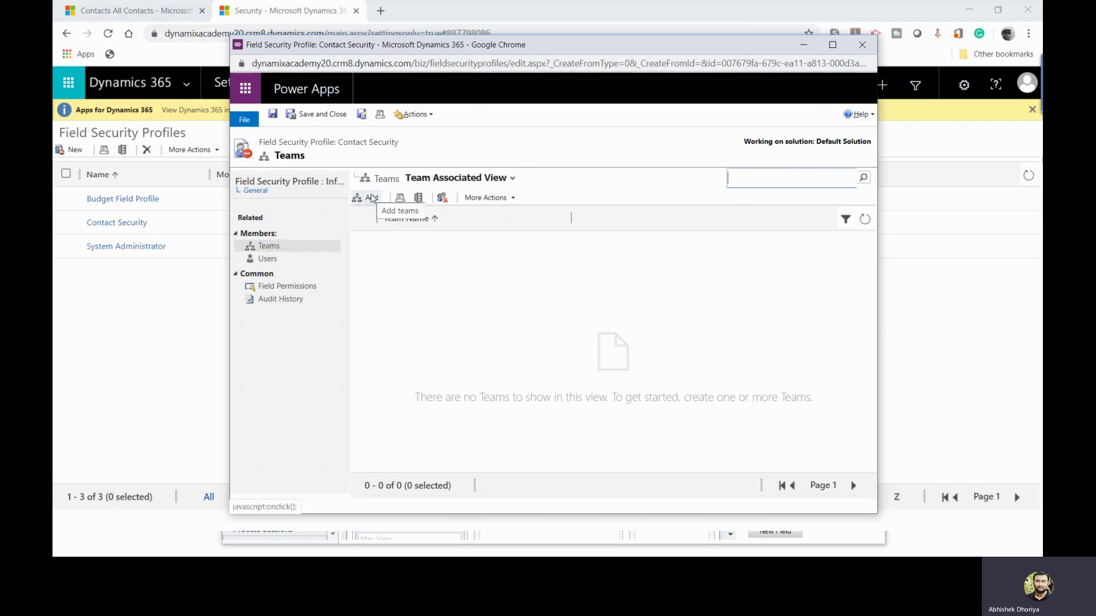
left_click(275, 261)
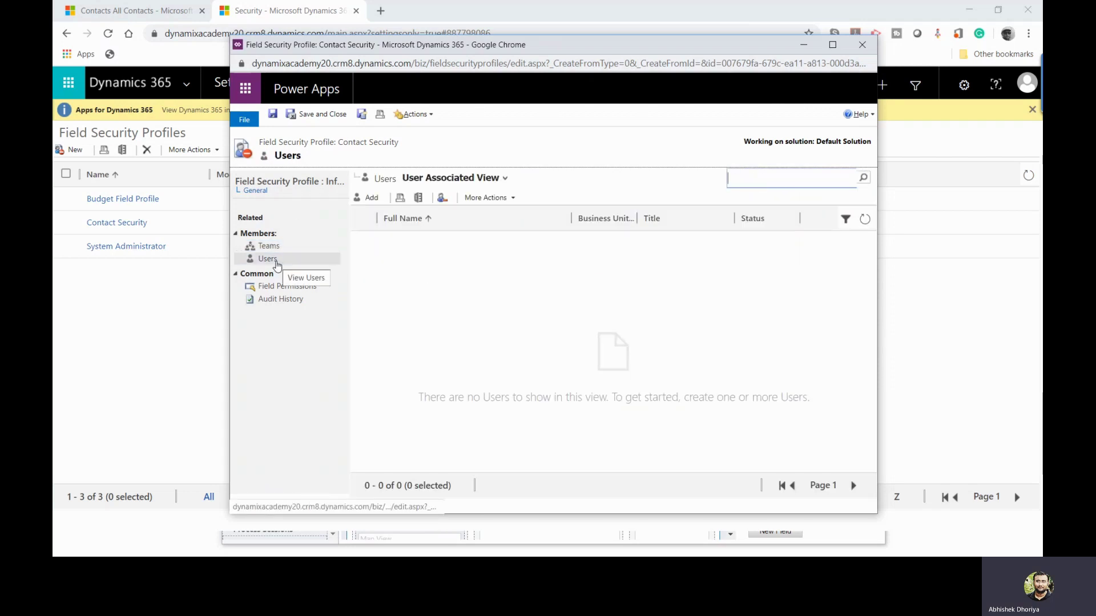
left_click(368, 197)
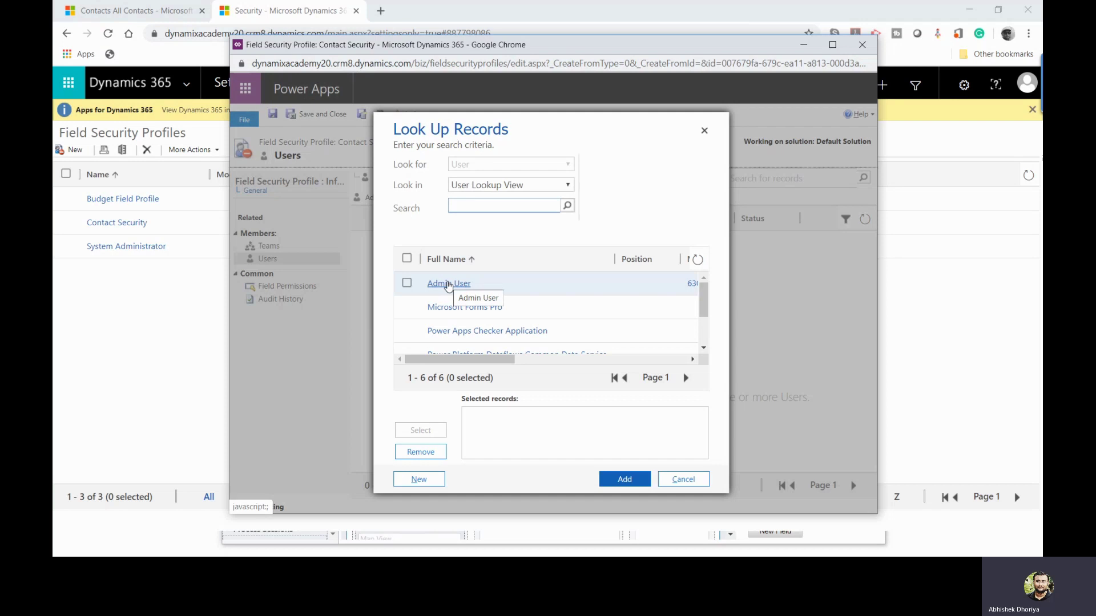
left_click(1026, 82)
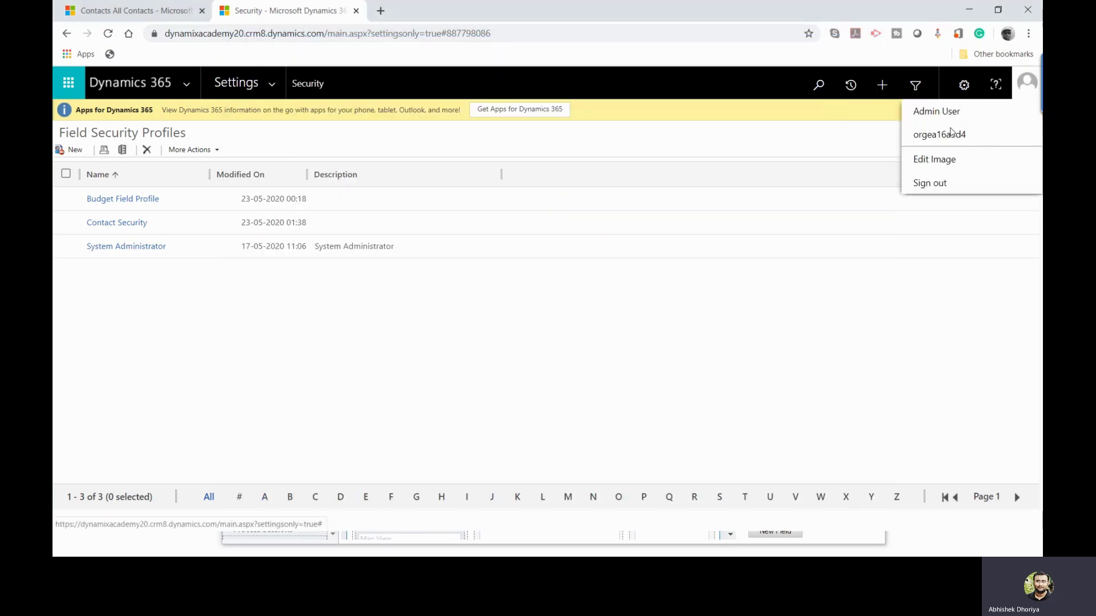
key("alt+Tab")
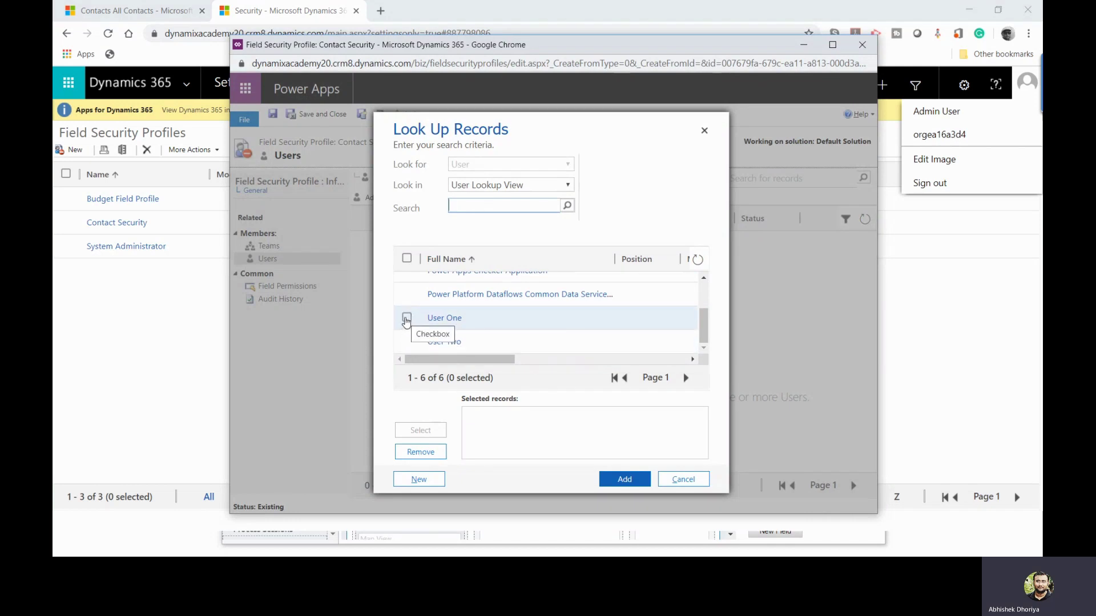
left_click(407, 319)
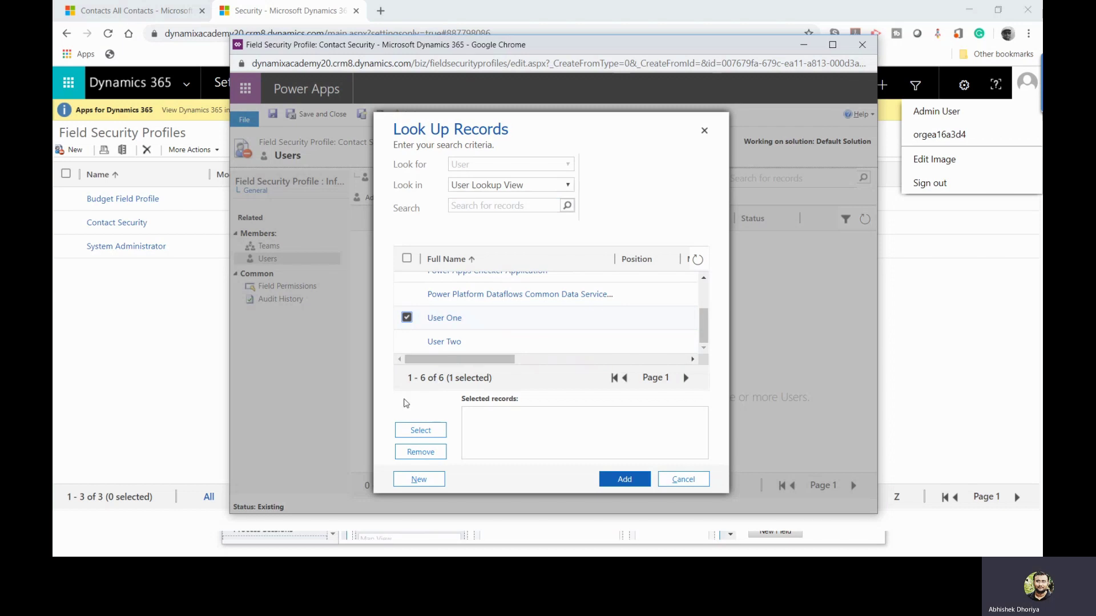
left_click(420, 432)
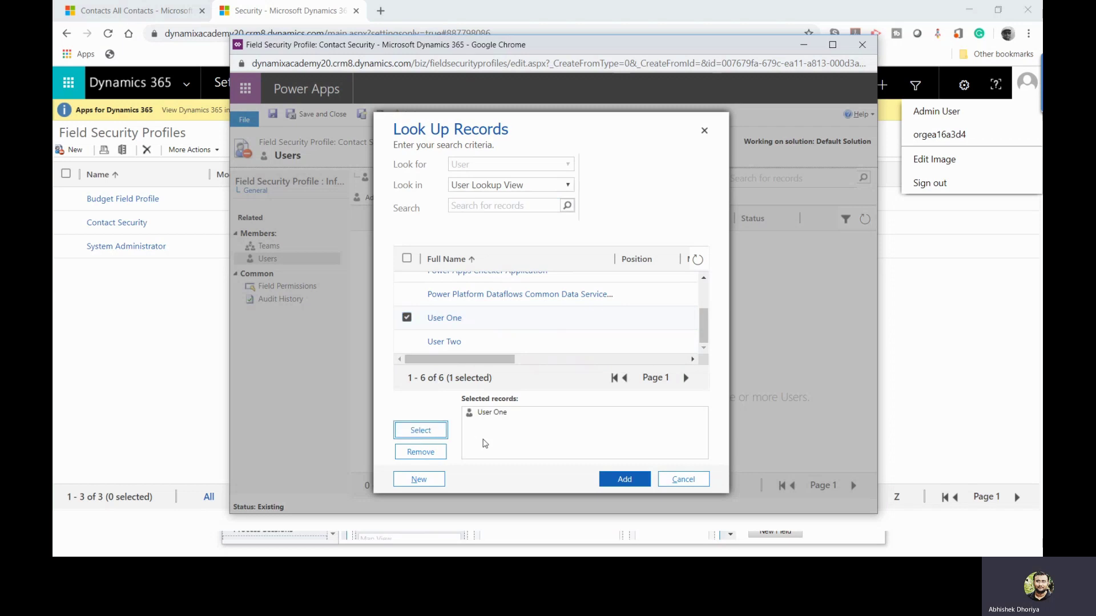
left_click(641, 487)
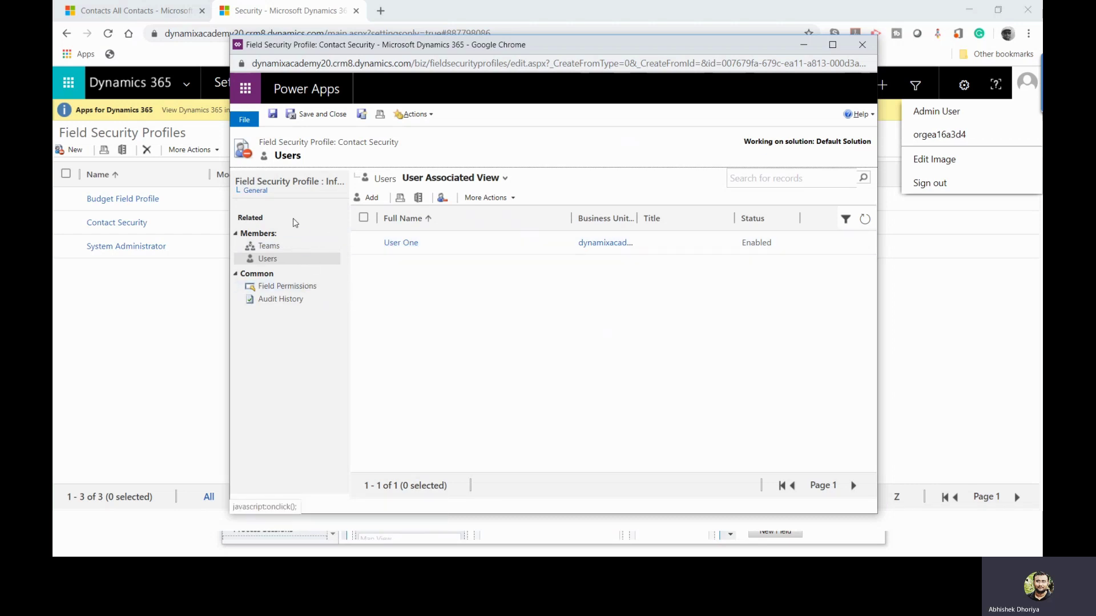
In the profile's field permissions, set Allow Read, Allow Update and Allow Create to Yes for the Contact entity's Job Title field.
left_click(290, 288)
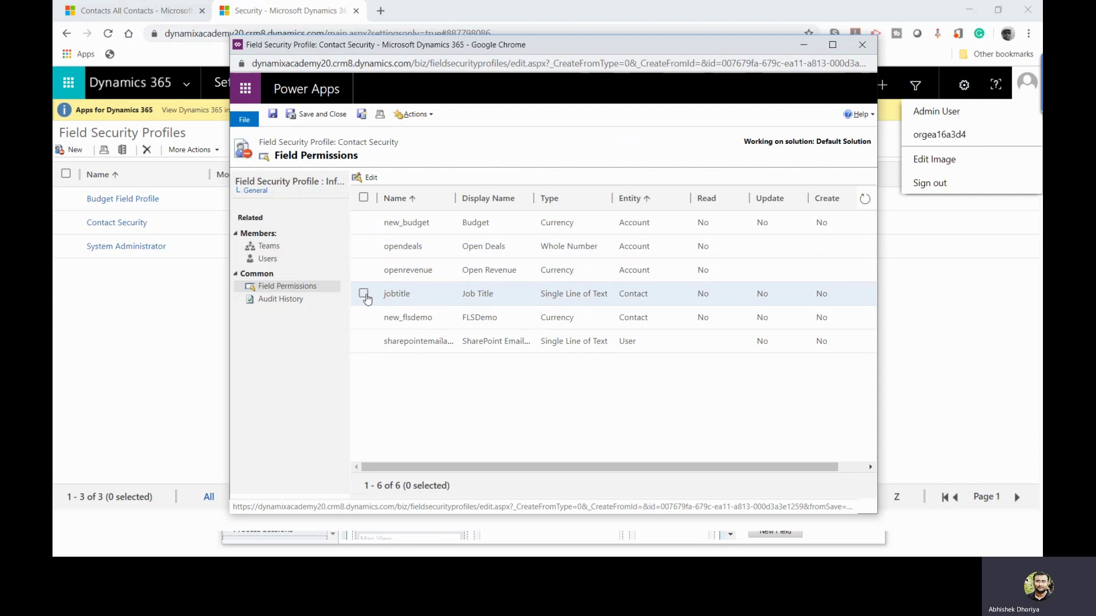
left_click(364, 294)
left_click(363, 317)
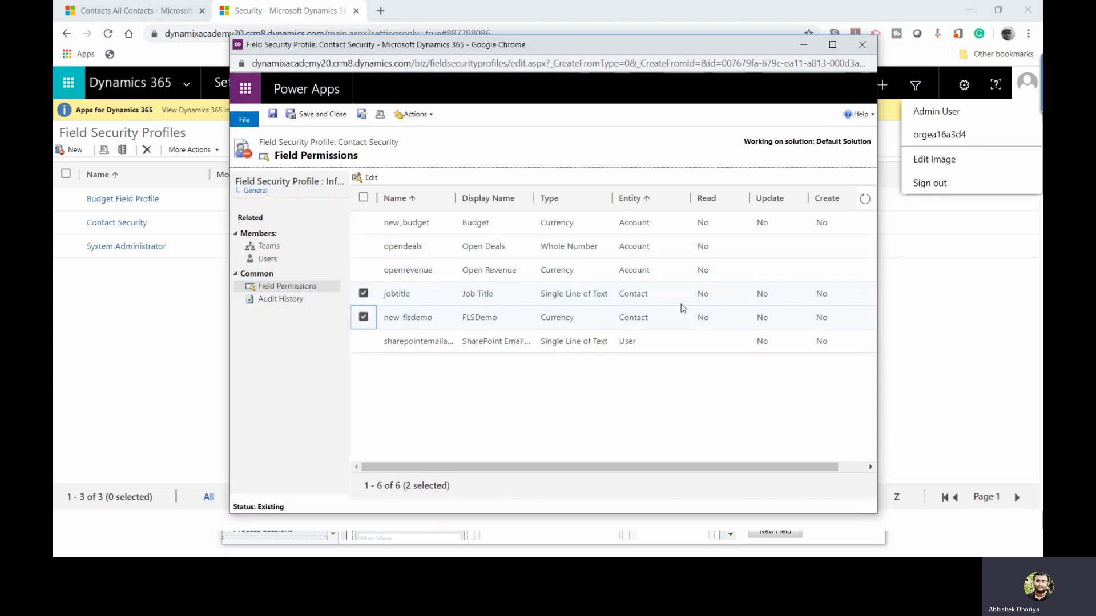
double_click(681, 304)
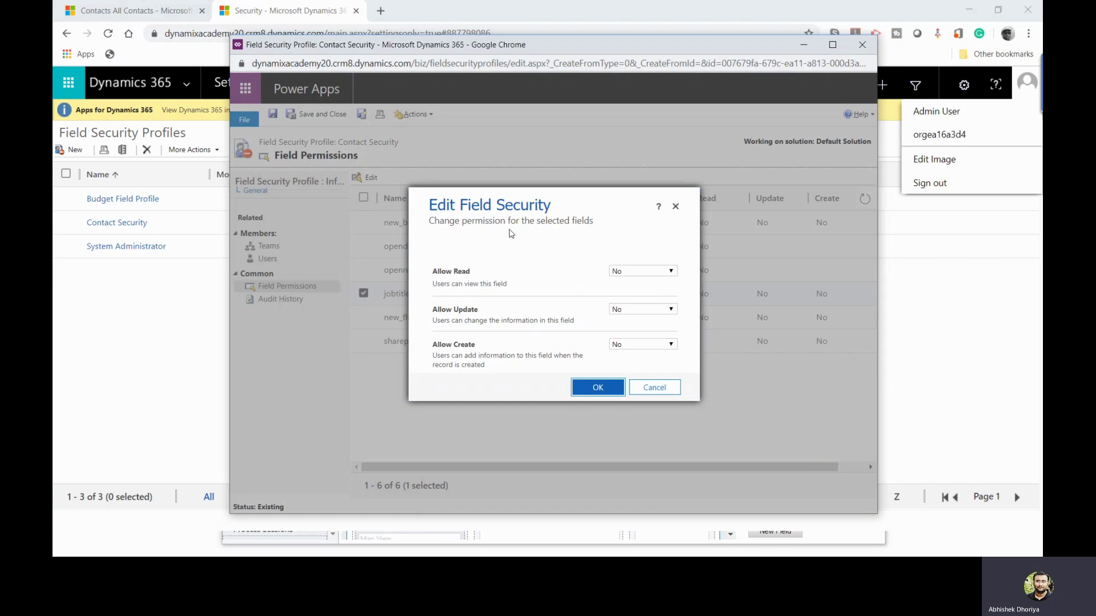
left_click(642, 272)
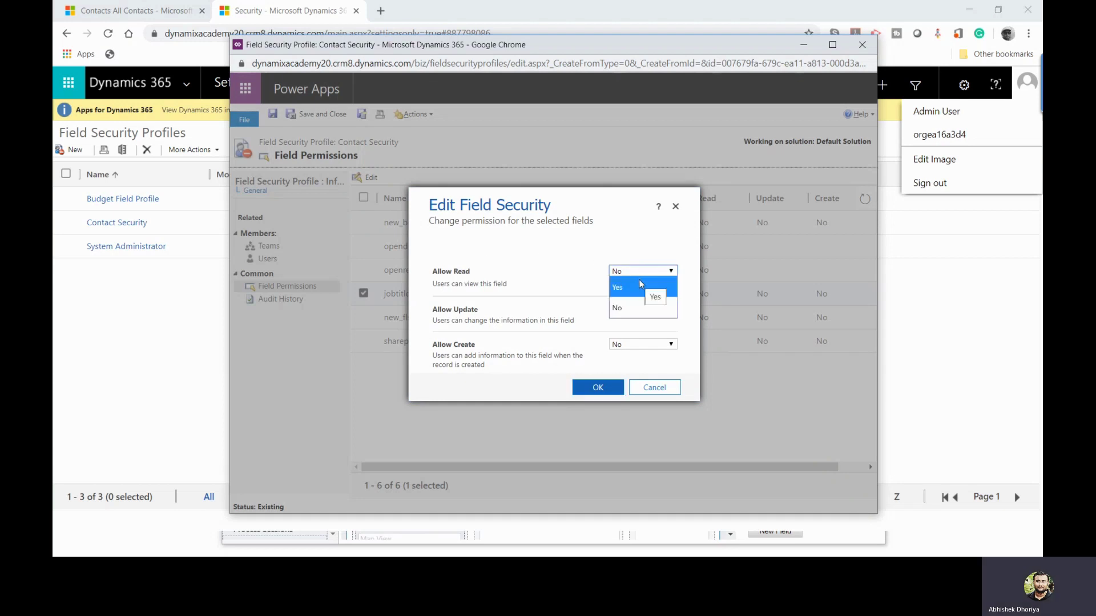
left_click(640, 286)
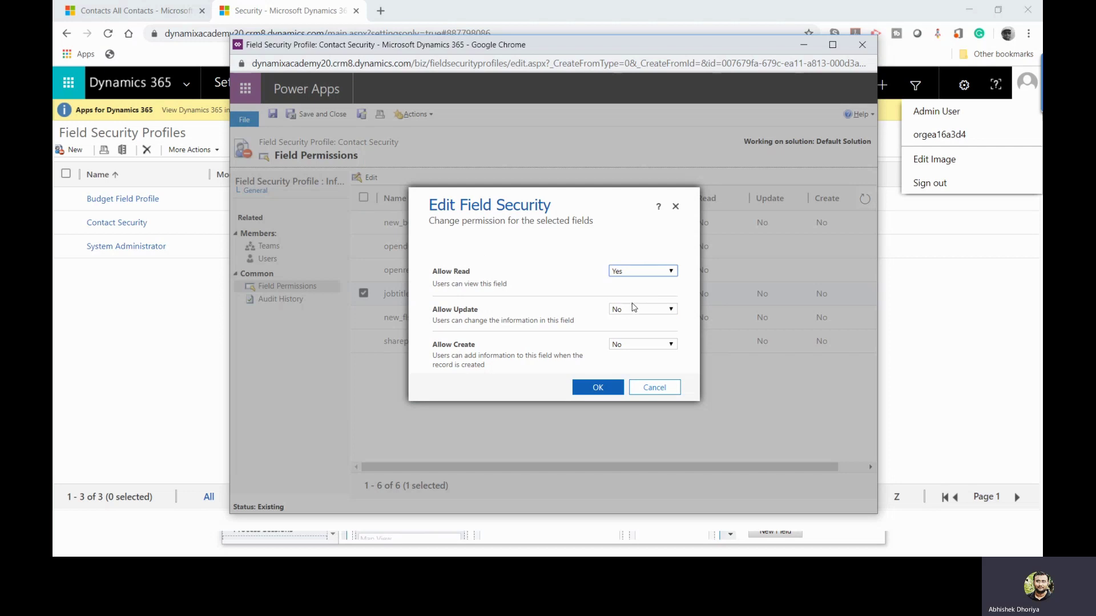
left_click(634, 313)
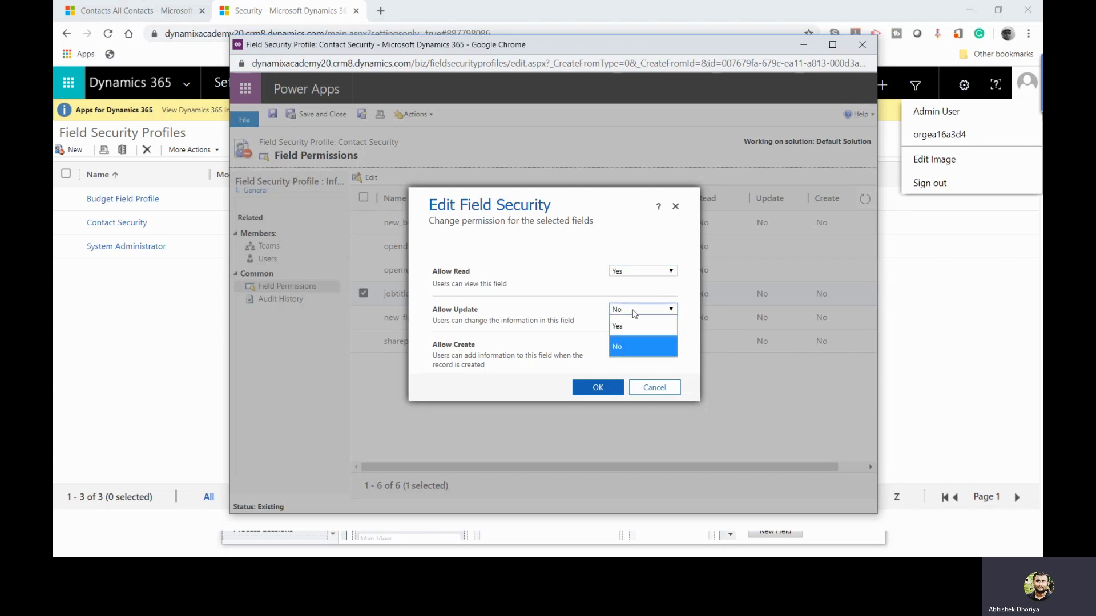
left_click(627, 326)
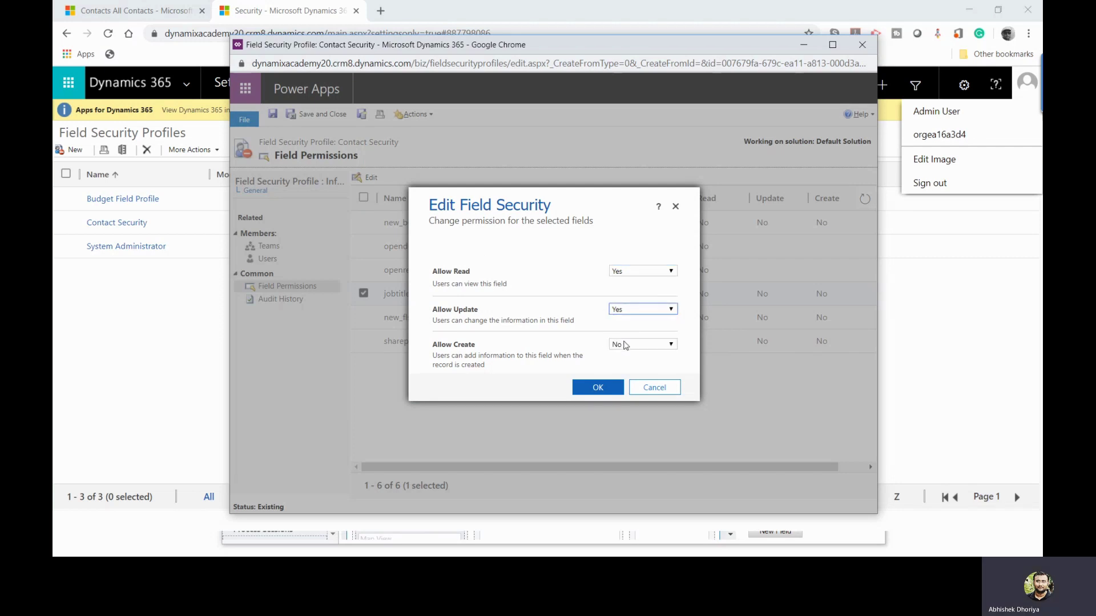
left_click(626, 347)
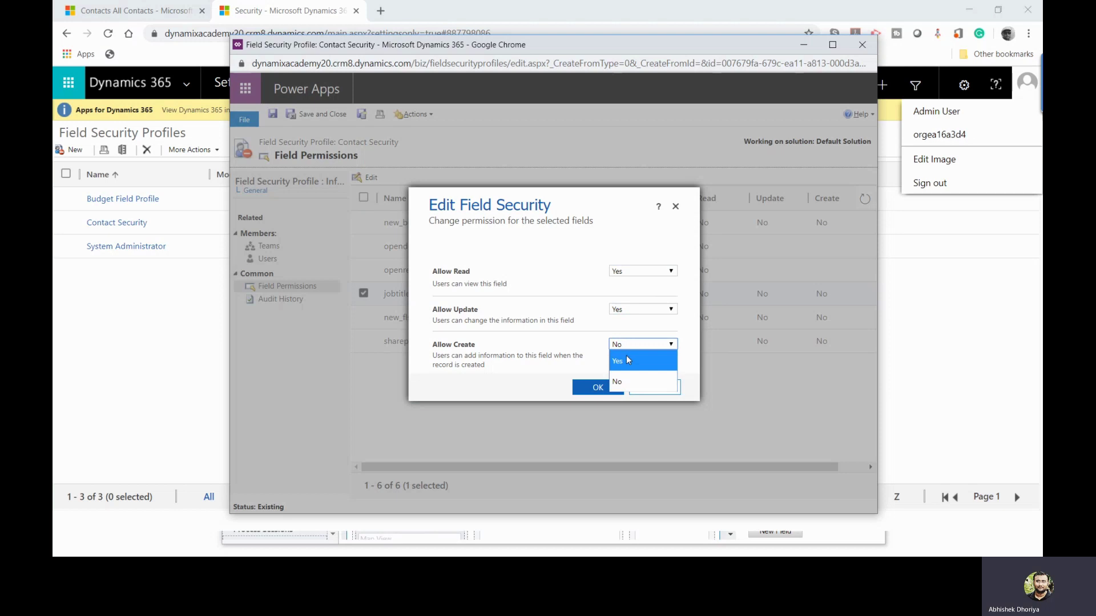
left_click(629, 363)
left_click(607, 387)
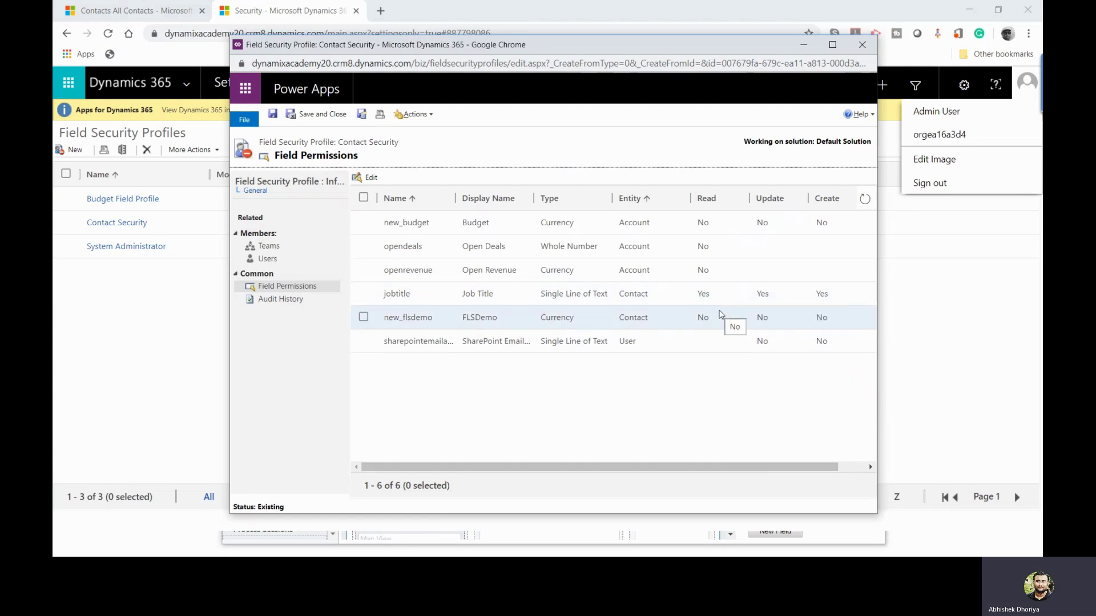
Grant only read and create permission on the Contact entity's FLSDemo field by setting Allow Read and Allow Create to Yes.
left_click(721, 315)
double_click(721, 316)
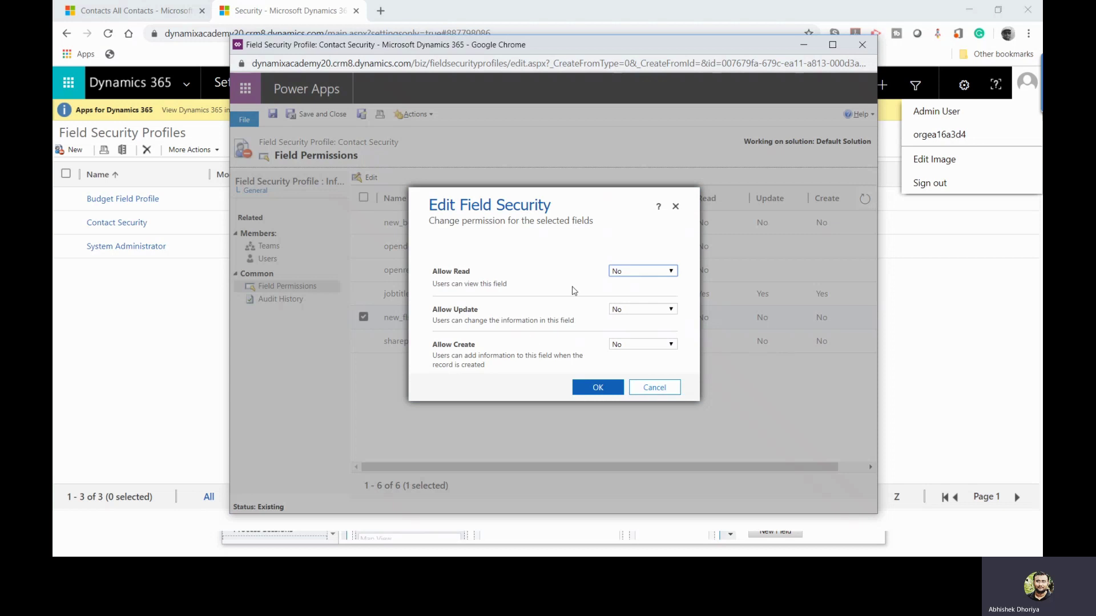
left_click(627, 271)
left_click(634, 295)
left_click(623, 345)
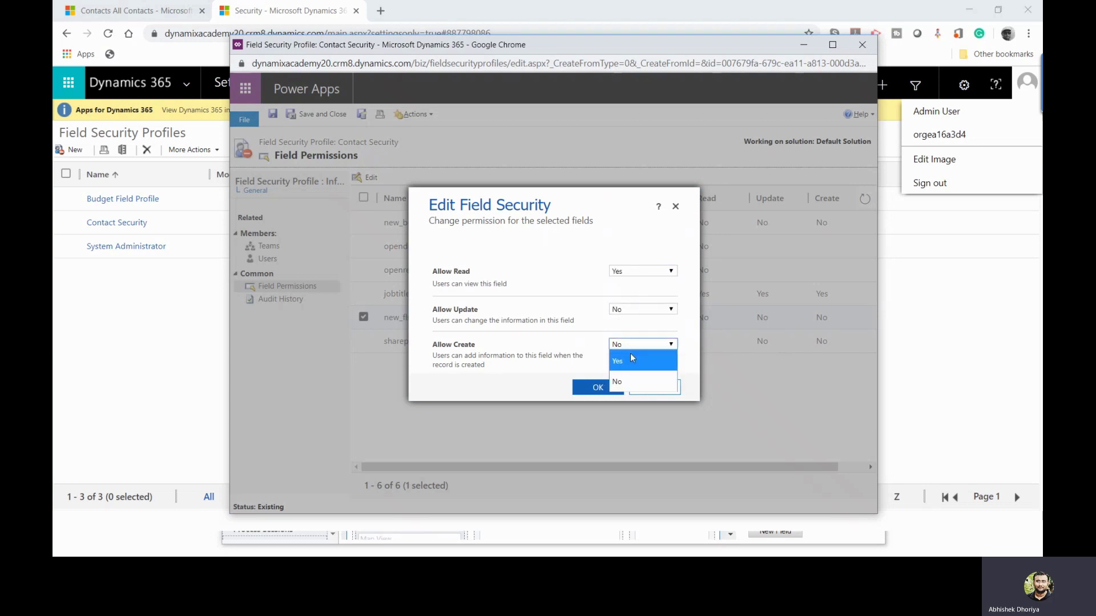
left_click(633, 366)
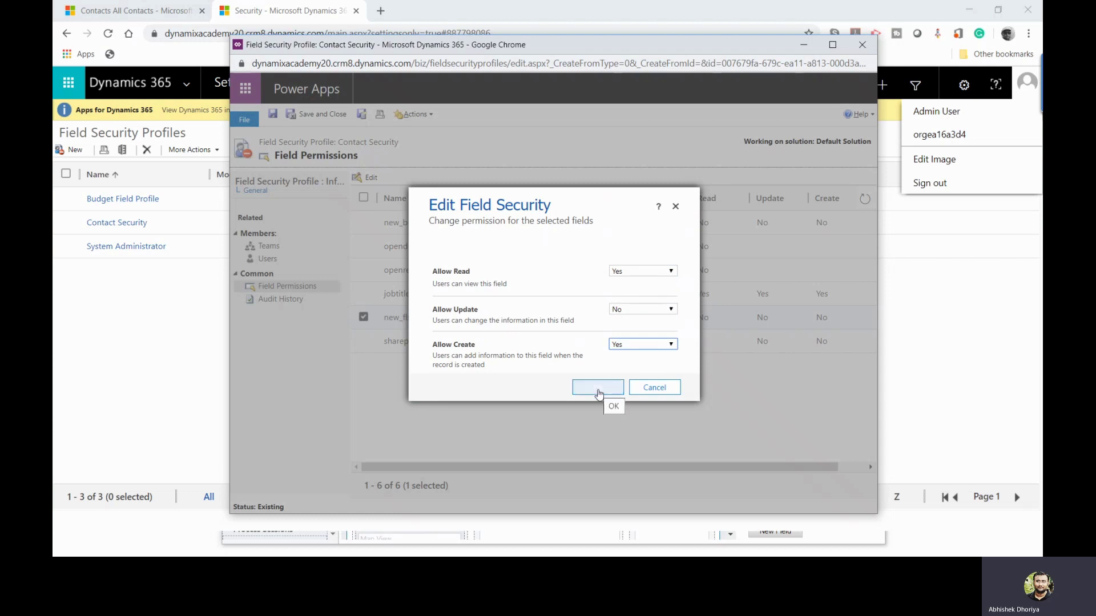
left_click(599, 388)
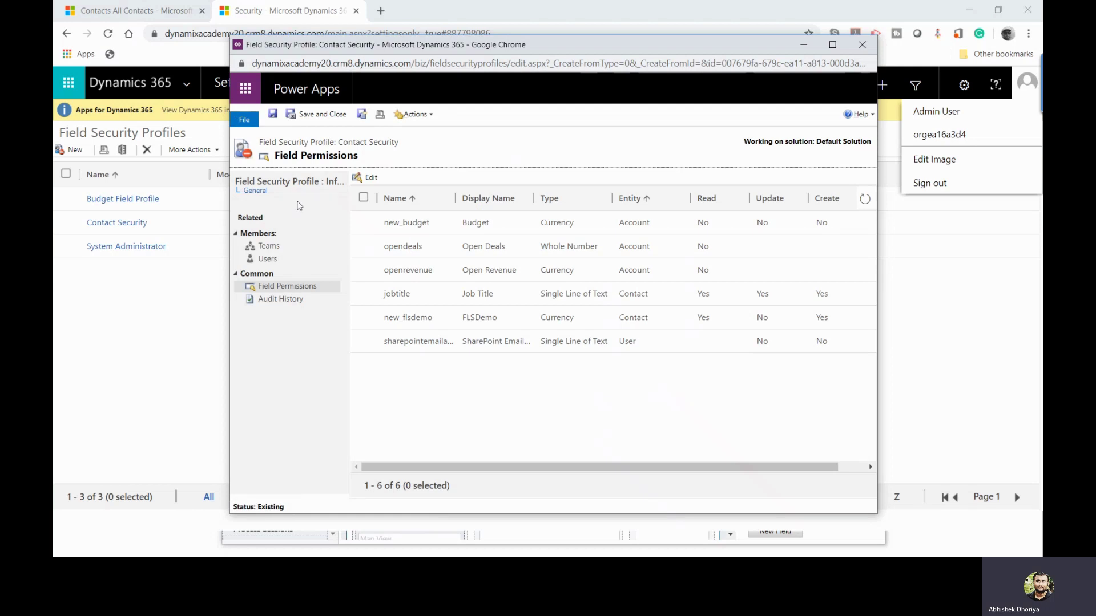
Check the profile's member users, then return to the main settings window and sign out of the admin account.
left_click(268, 258)
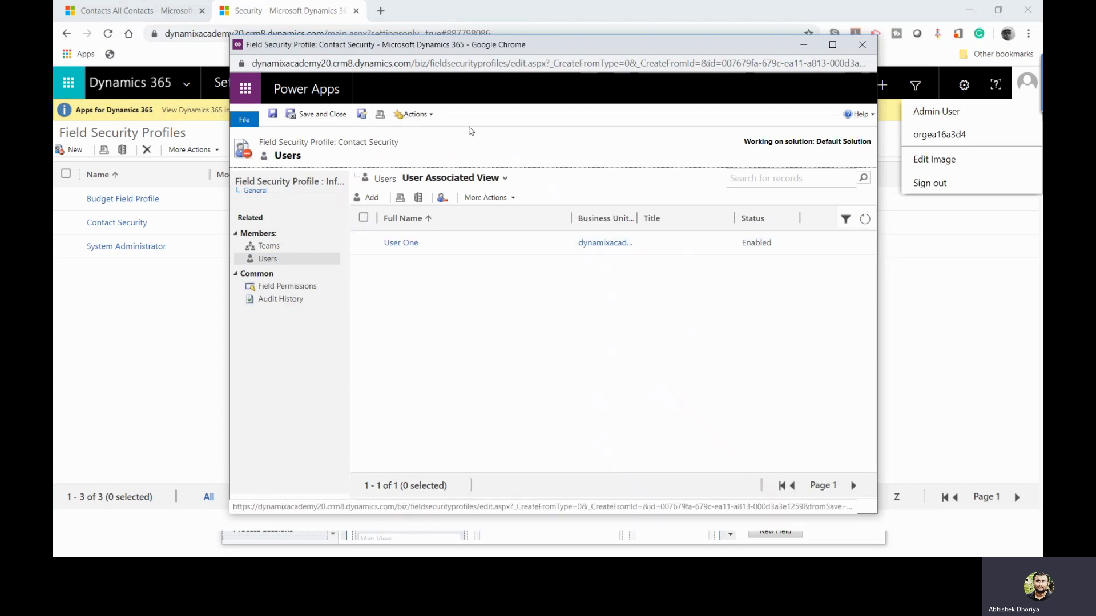
left_click(177, 320)
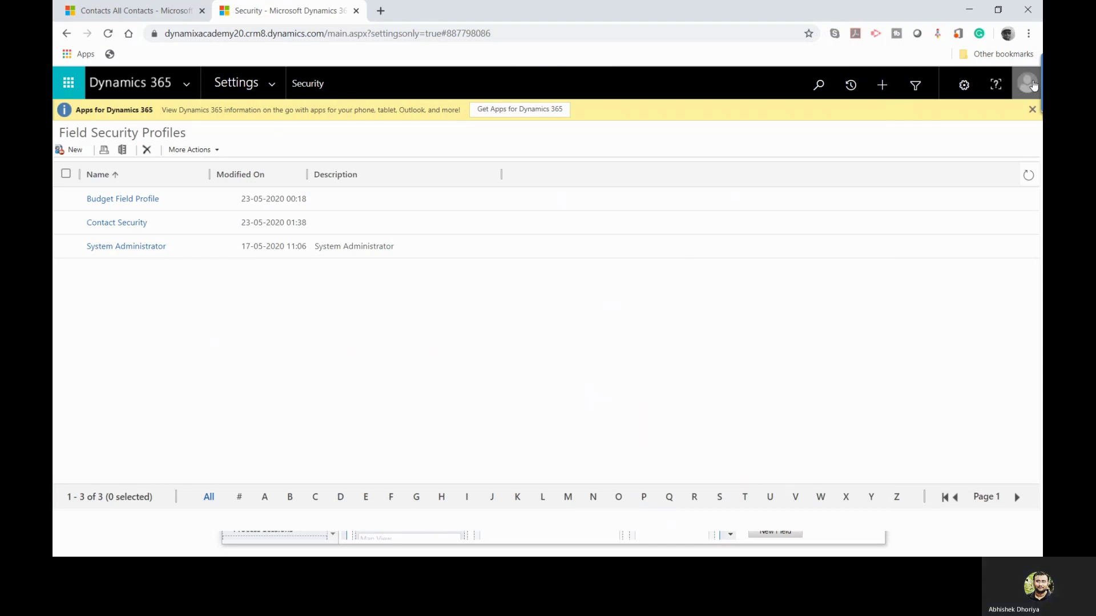
left_click(1028, 84)
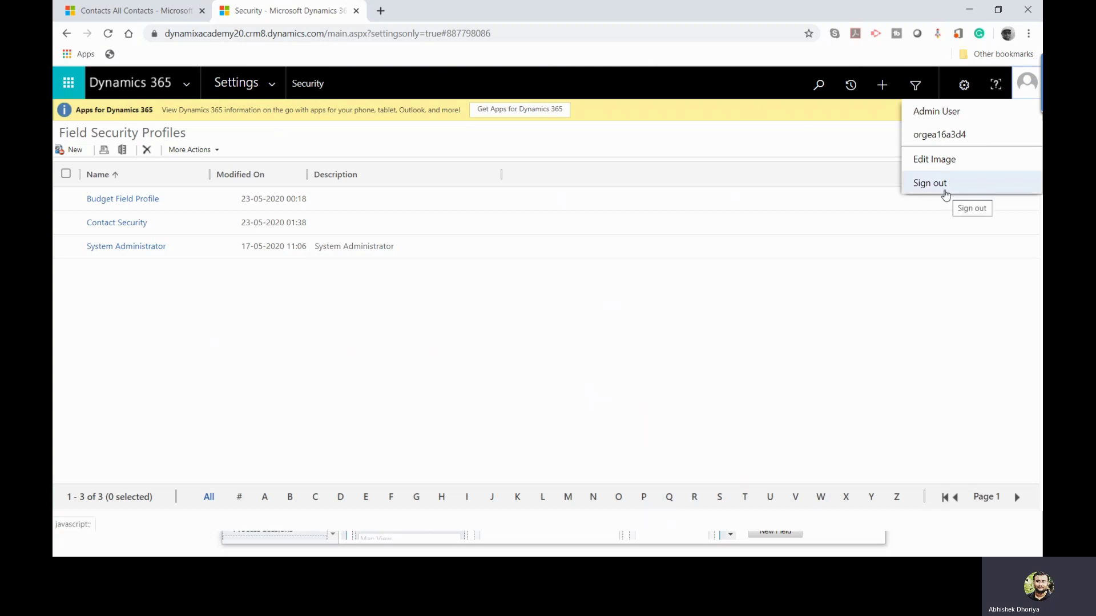
left_click(947, 197)
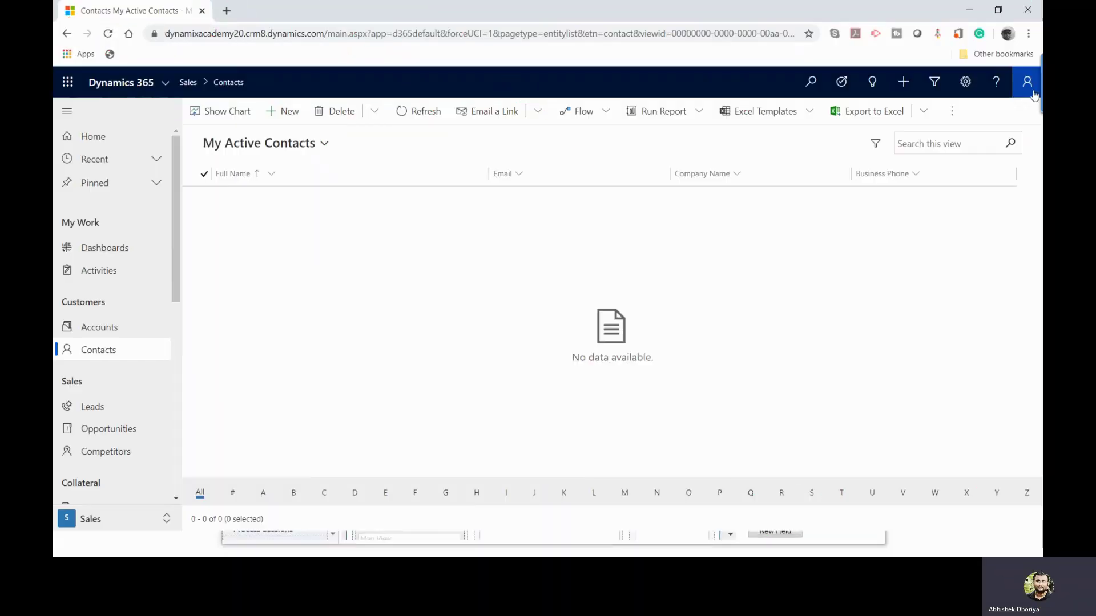
Check the signed-in user, then create and save a contact with first and last name, Job Title "Test Create" and FLSDemo 1,23,456.00.
left_click(1027, 81)
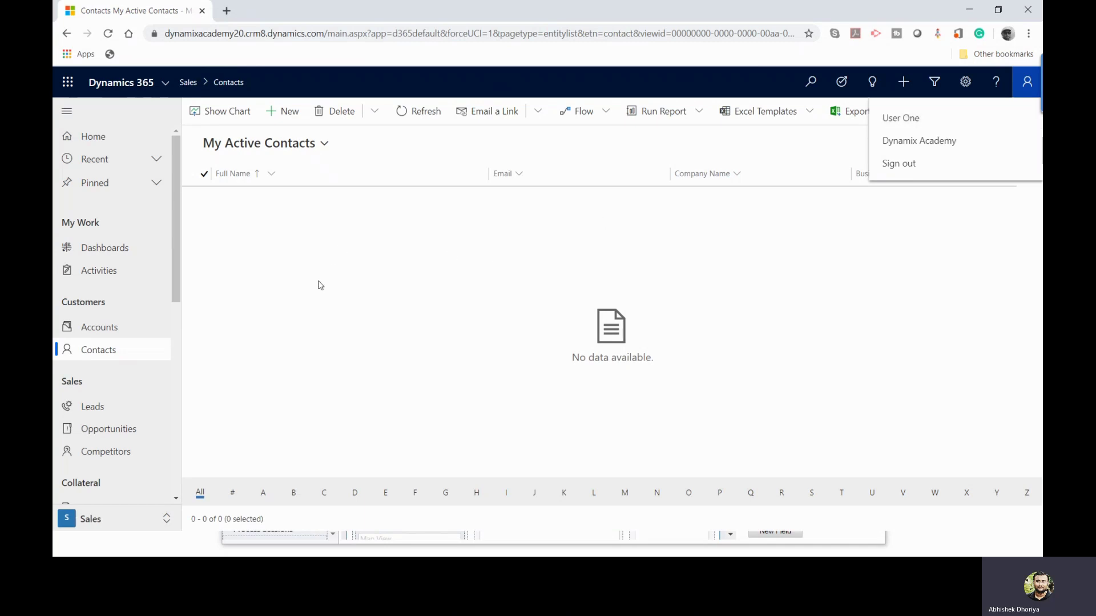
left_click(299, 119)
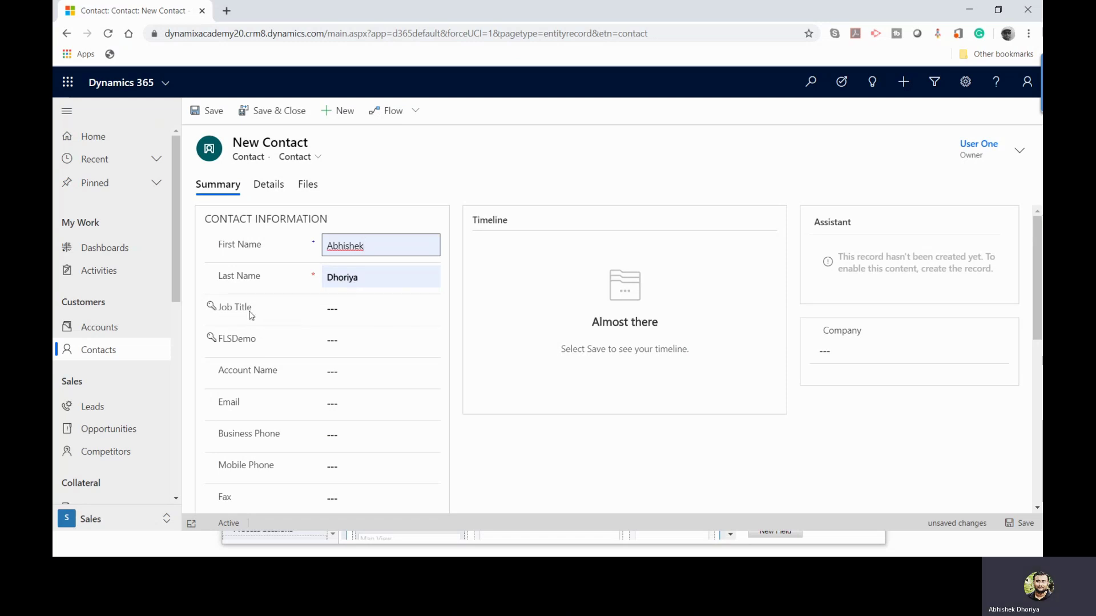
left_click(330, 308)
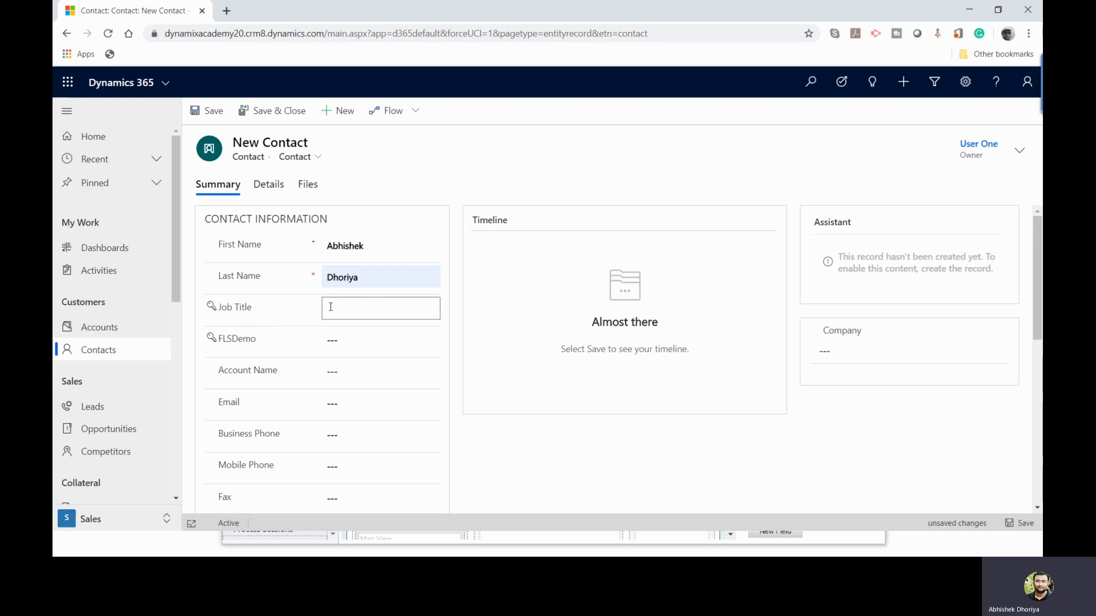
type("Test Create")
left_click(337, 341)
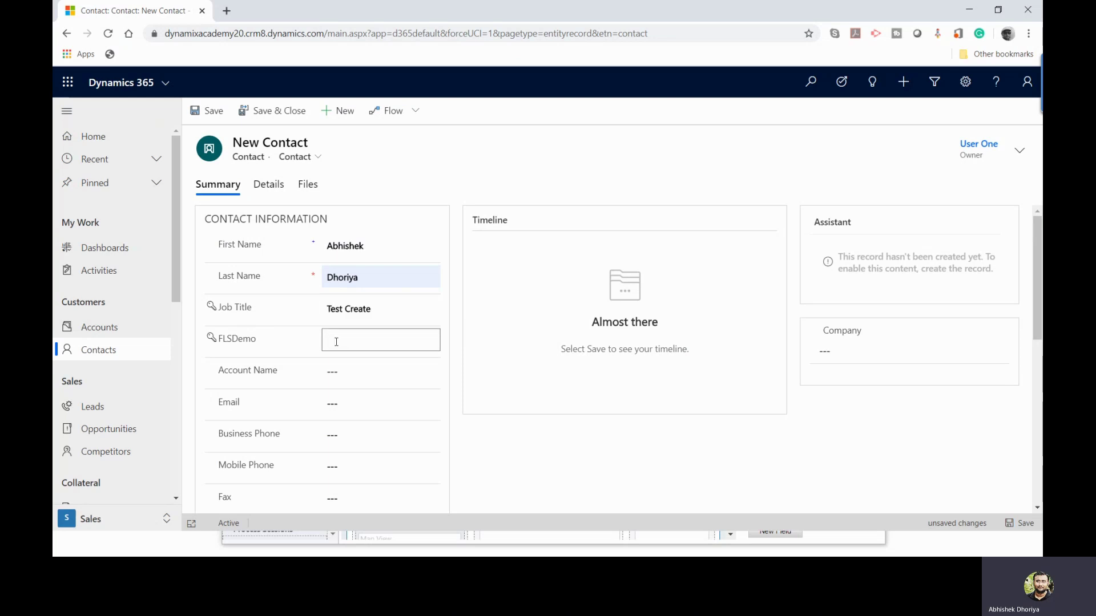
left_click(1010, 528)
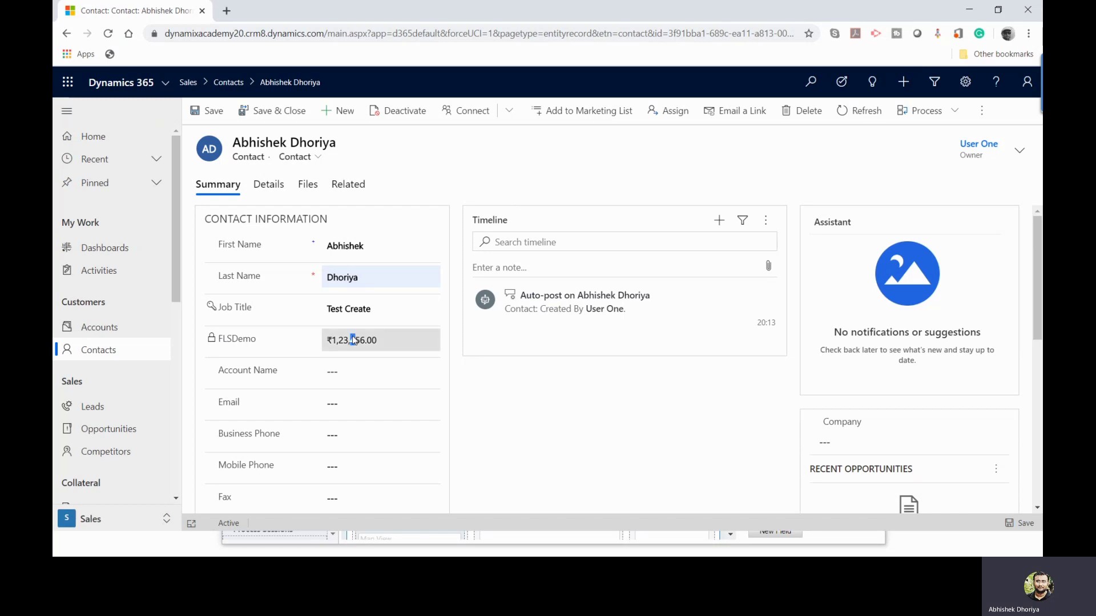
Try the new contact's FLSDemo field, then set its Job Title to "Test Update", save, and check the signed-in account.
left_click(380, 342)
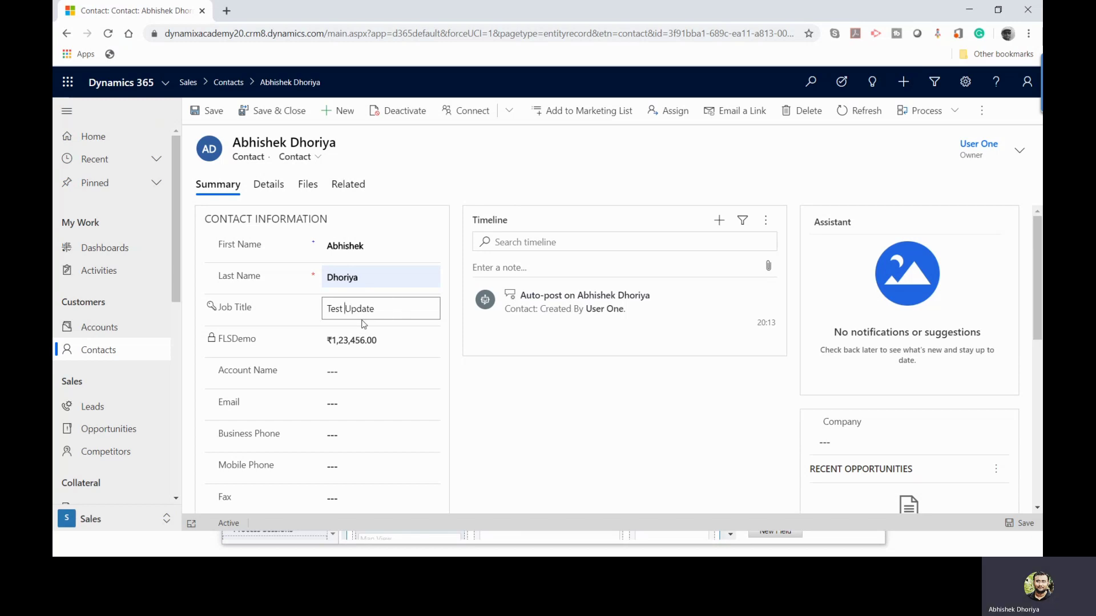
left_click(1019, 523)
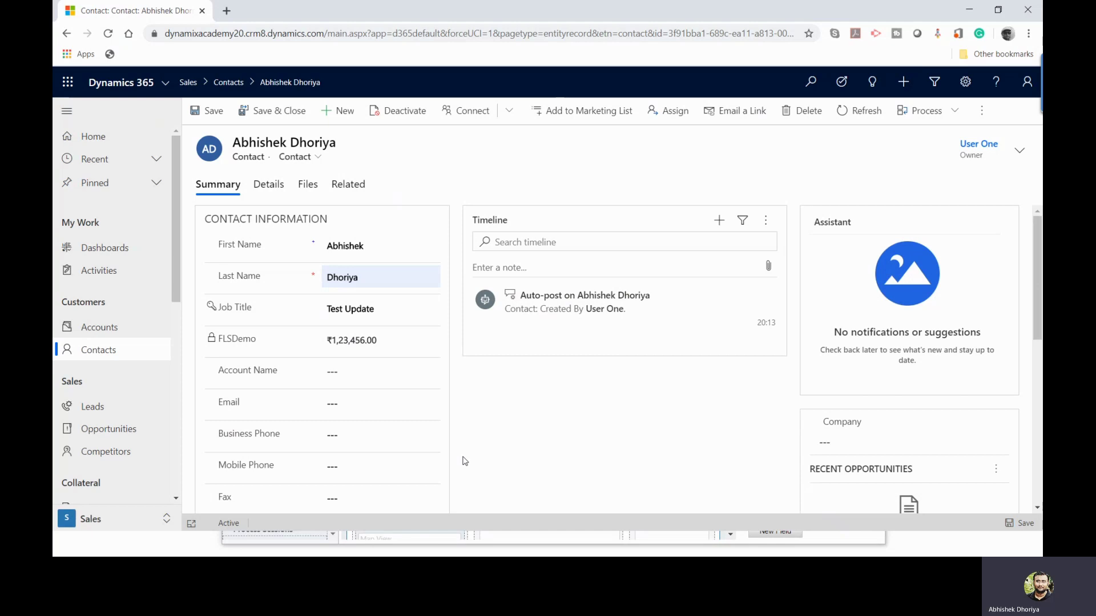
left_click(1036, 82)
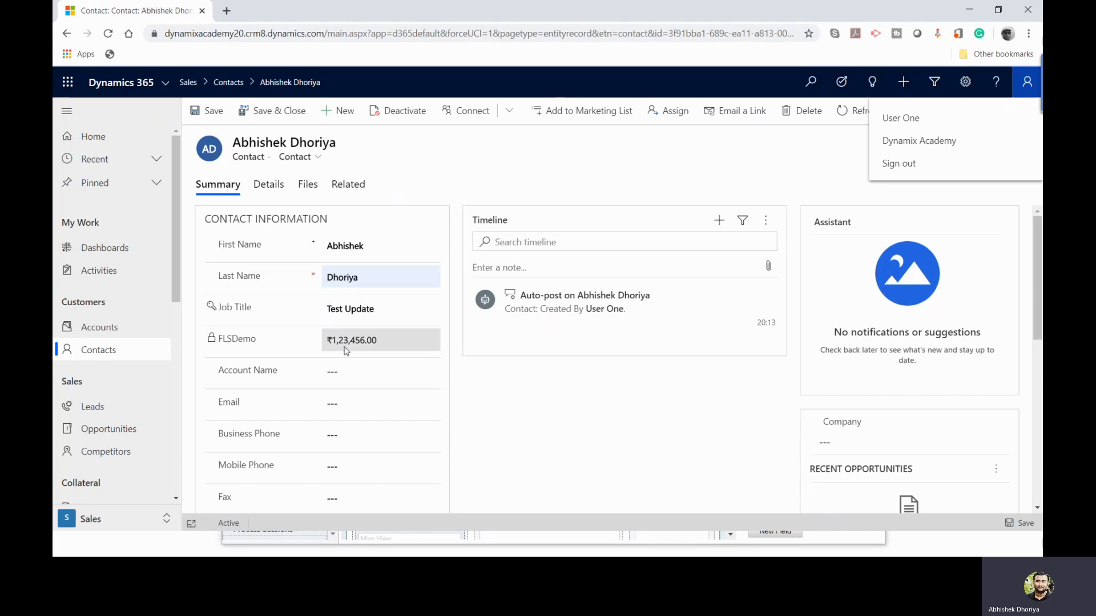
left_click(512, 434)
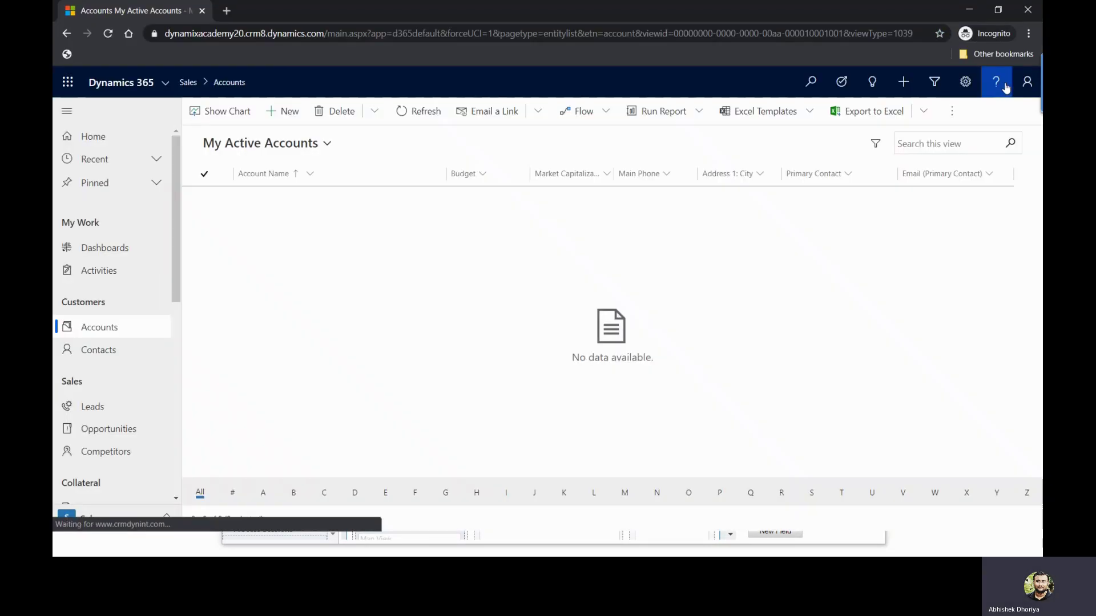
In the incognito session, check the signed-in user, show the All Contacts view and open the new contact's record.
left_click(1021, 85)
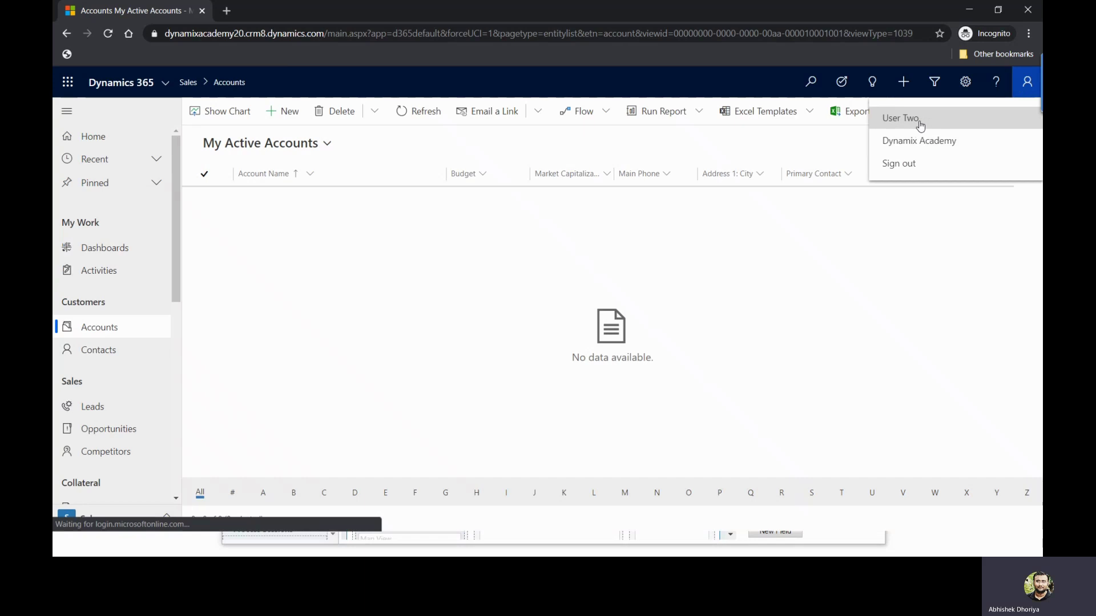
left_click(87, 351)
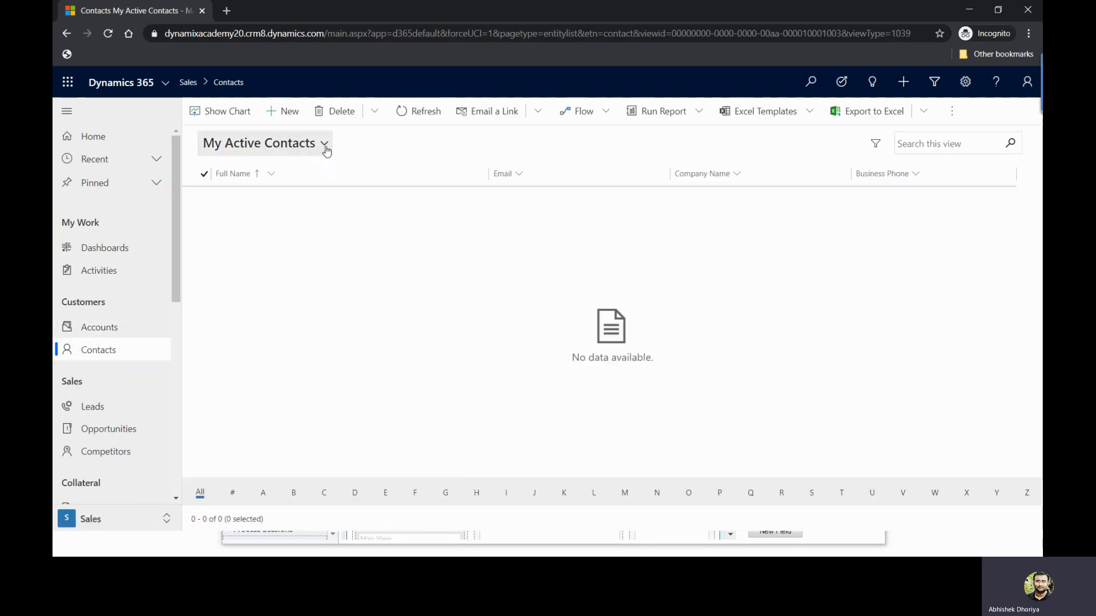
left_click(324, 145)
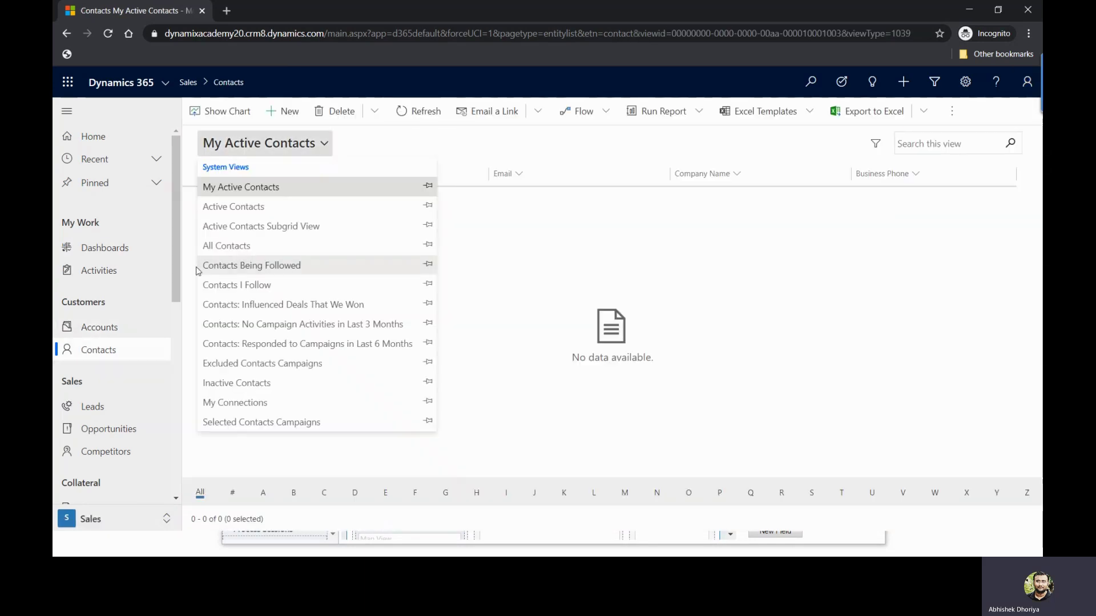
left_click(237, 246)
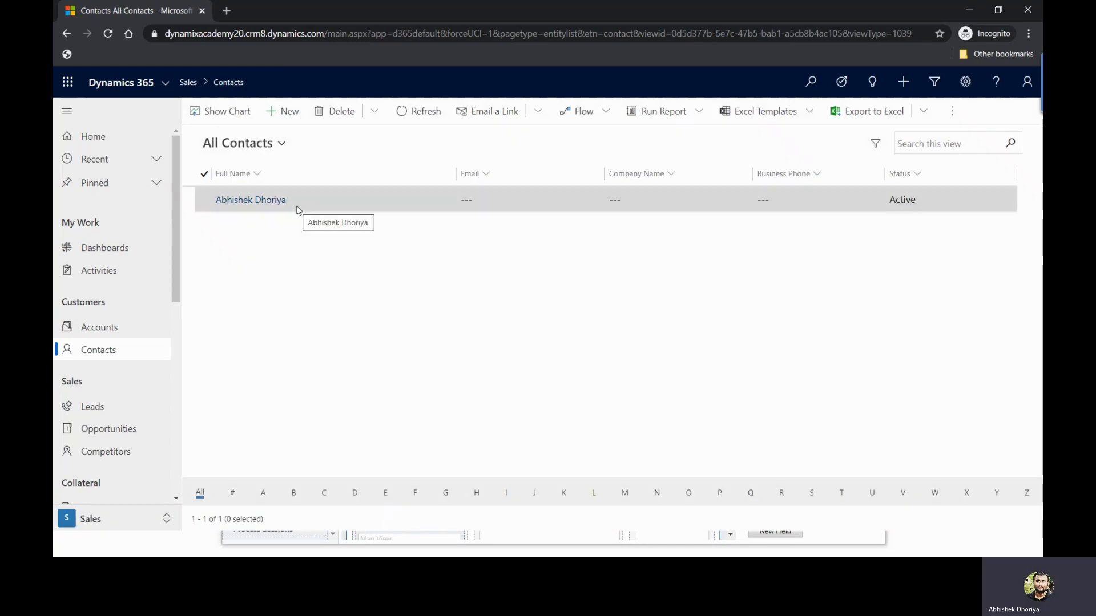
left_click(296, 209)
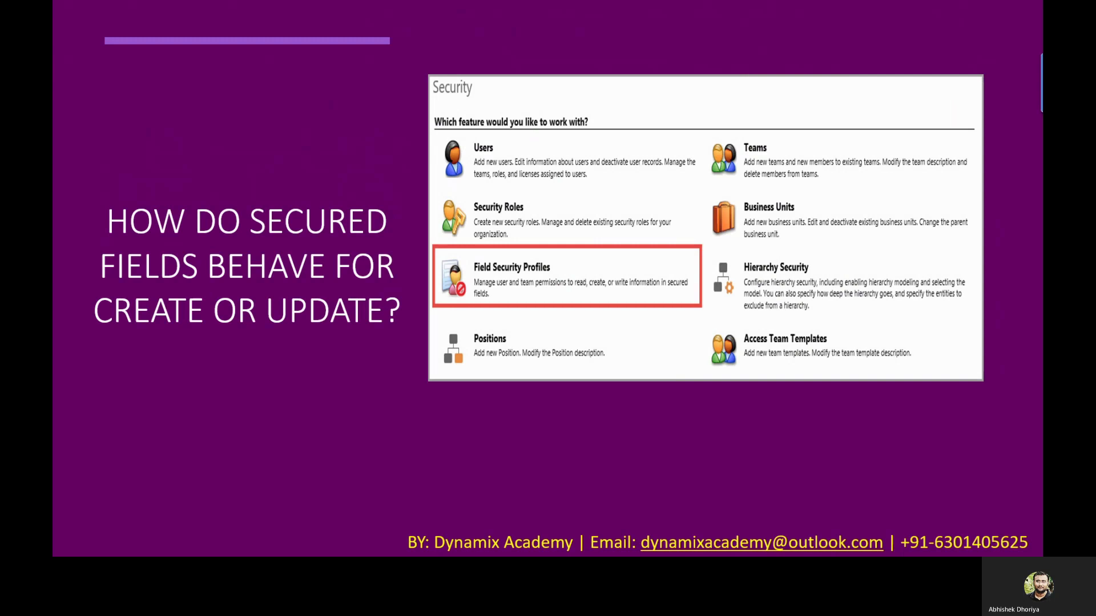
key("Right")
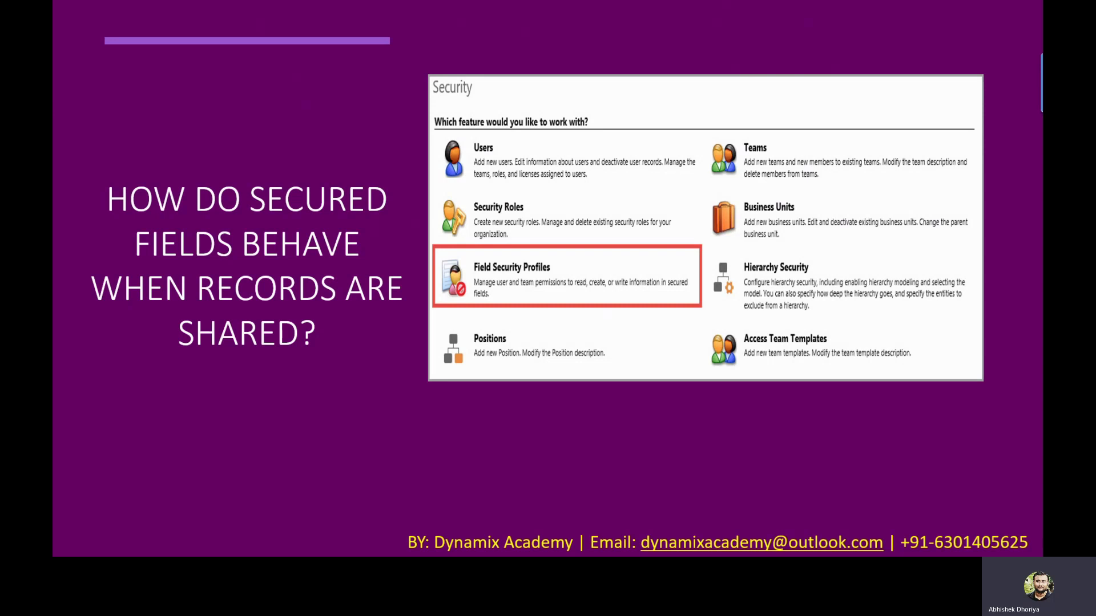
key("Right")
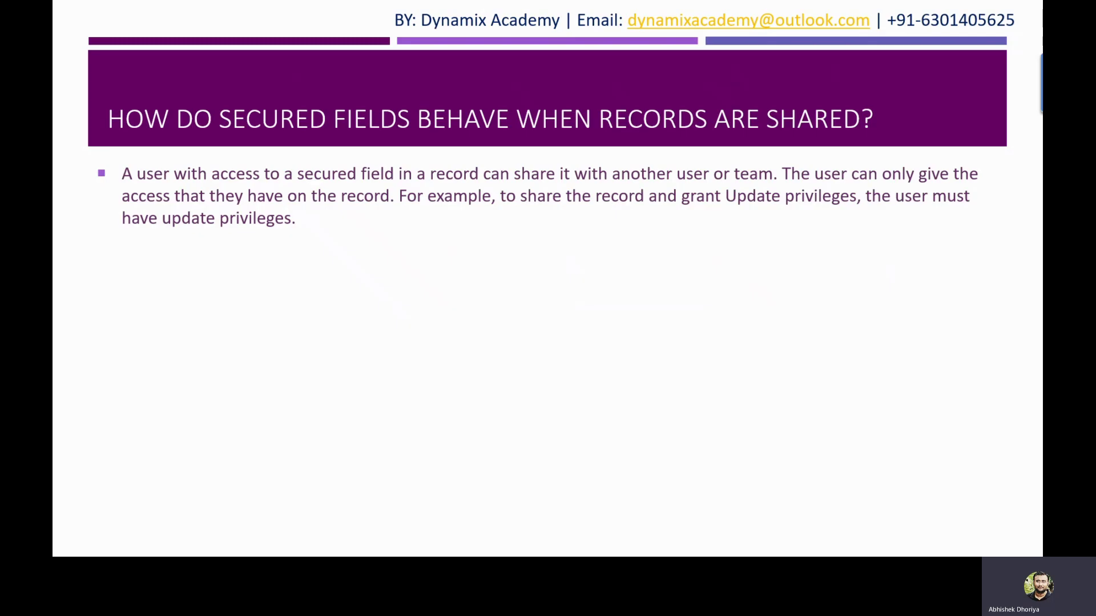